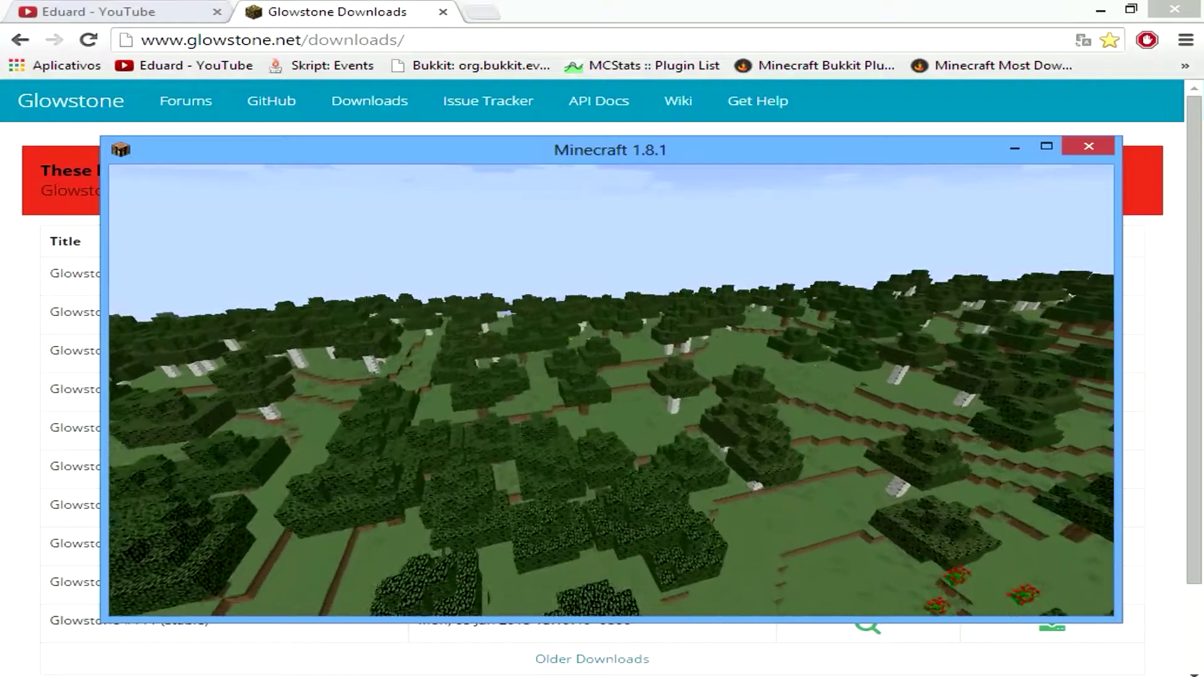
# Step: Explore the Minecraft 1.8.1 world from the treetops down to the shoreline and bring up the chat history
pyautogui.press('w')
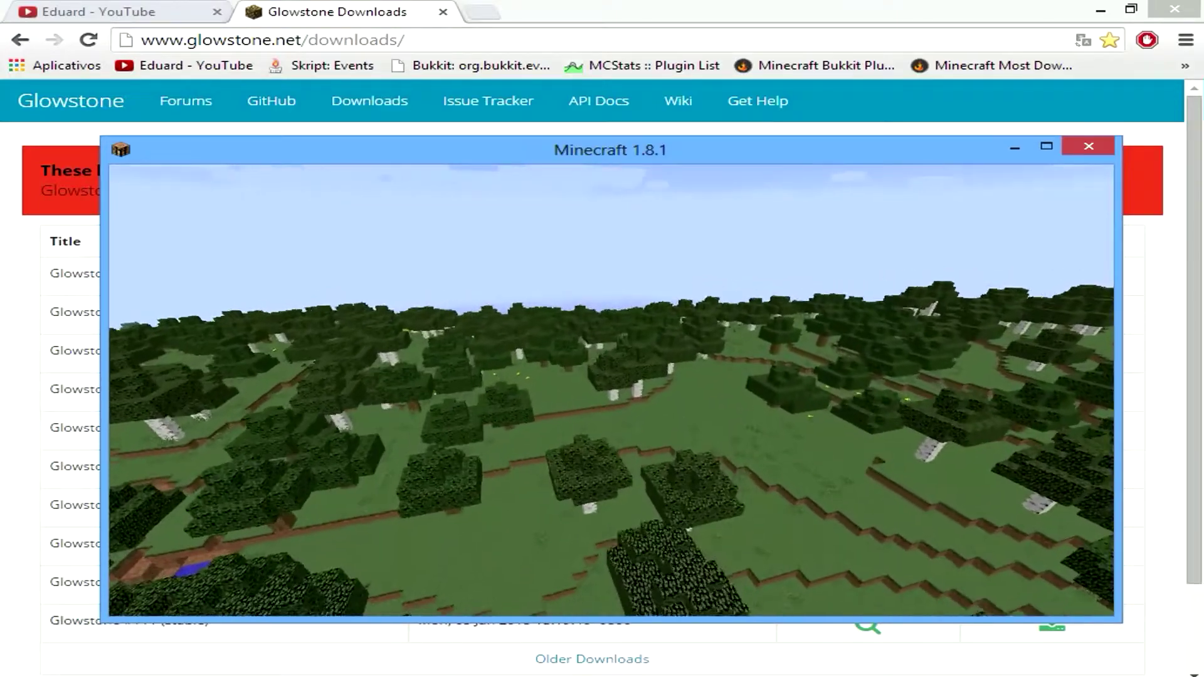
pyautogui.press('w')
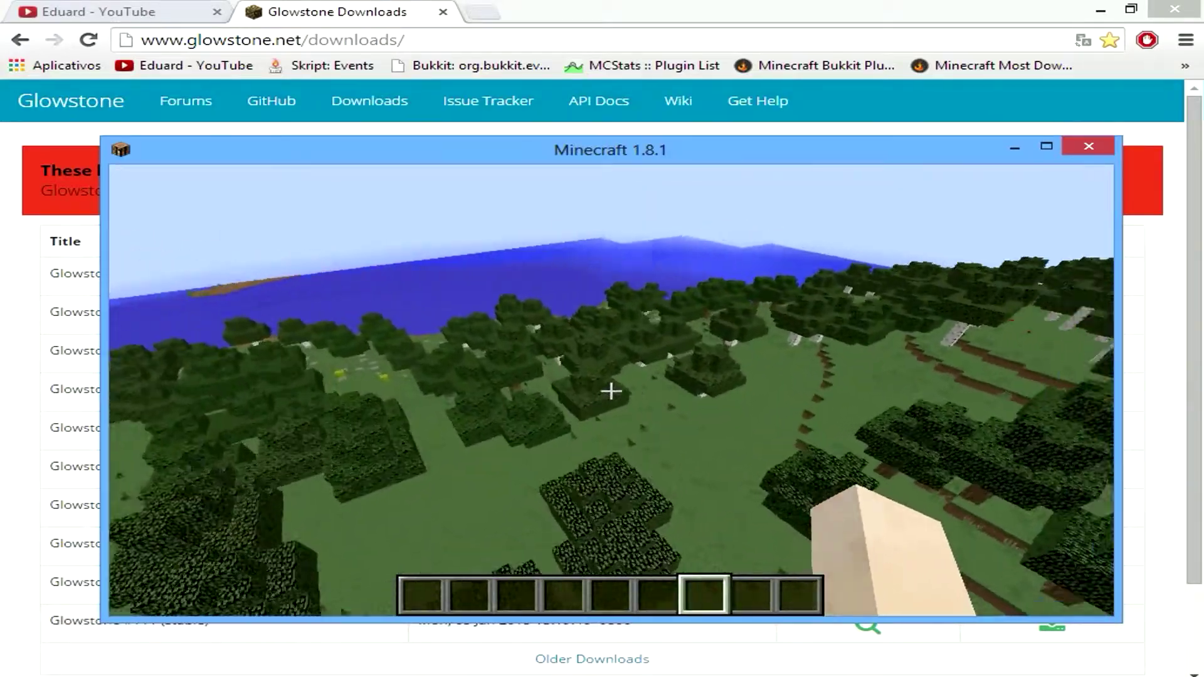
pyautogui.press('shift')
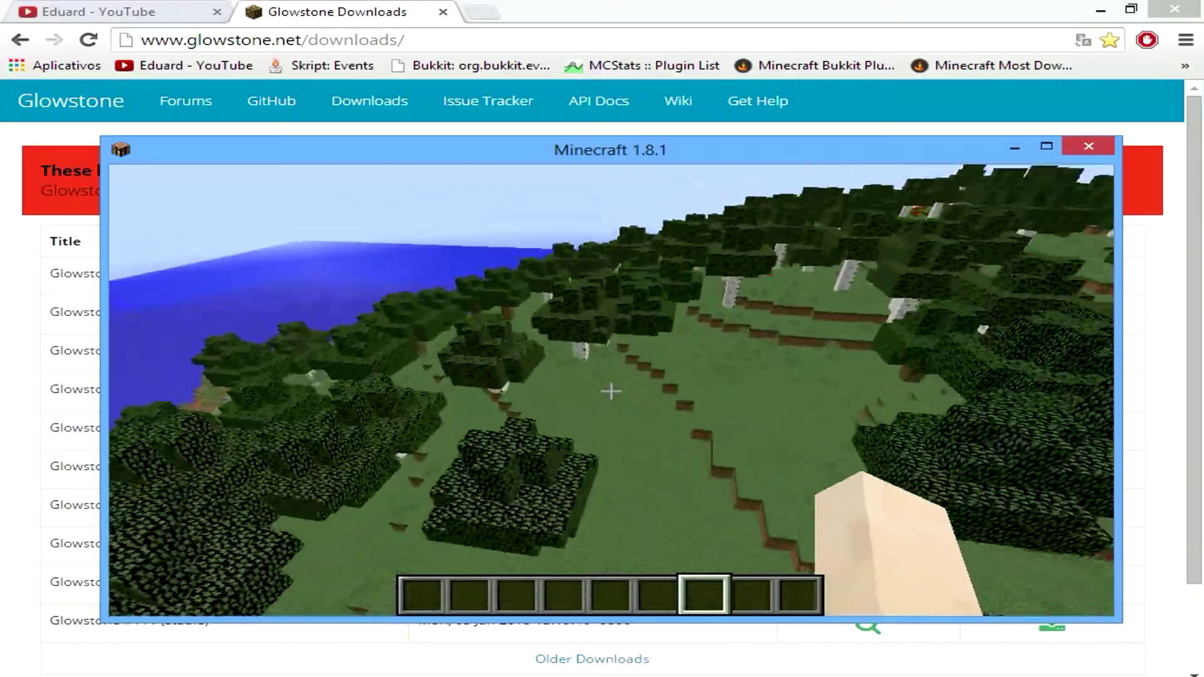
pyautogui.press('w')
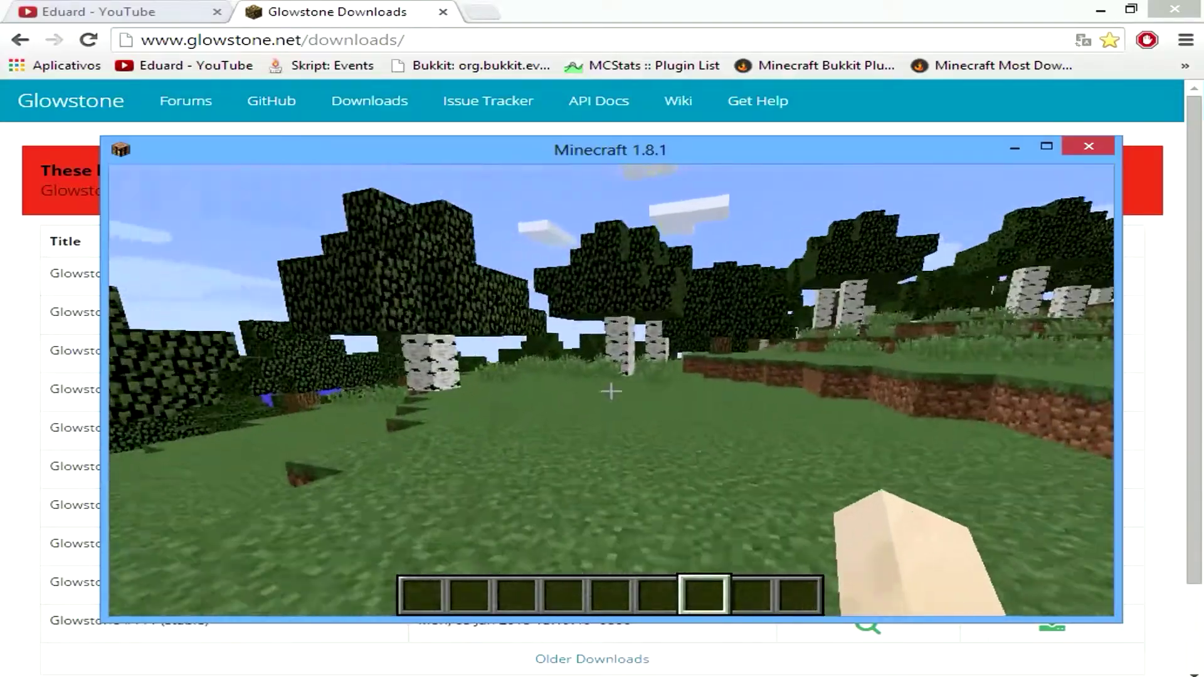
pyautogui.press('w')
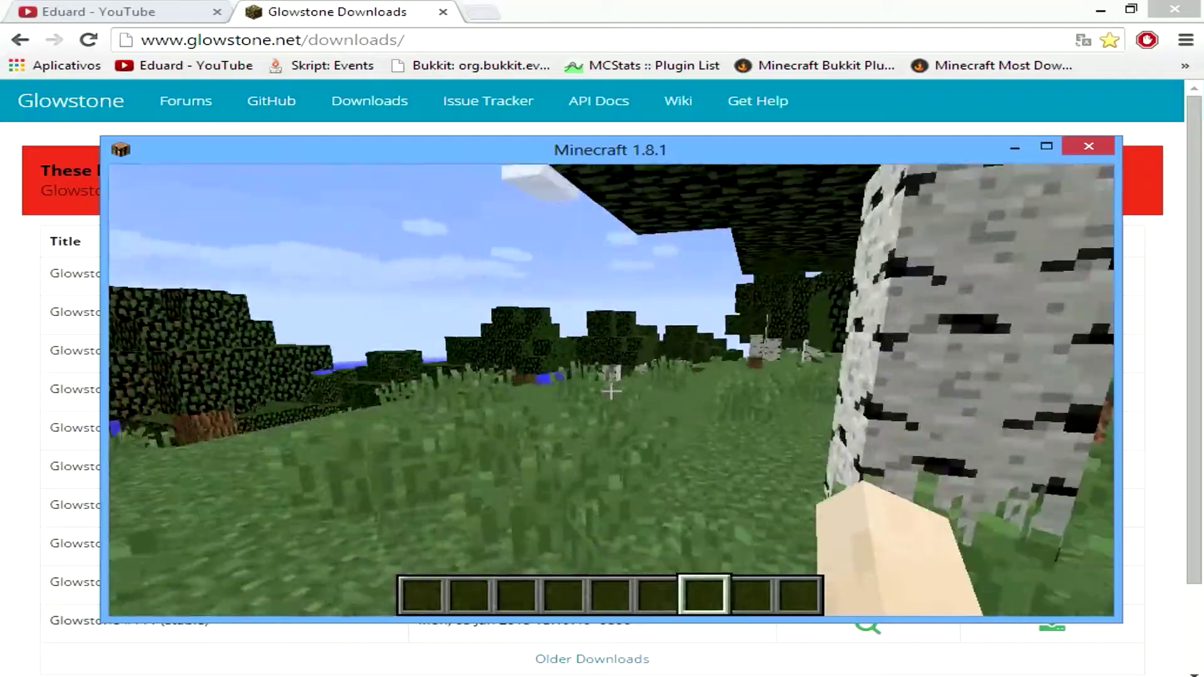
pyautogui.press('w')
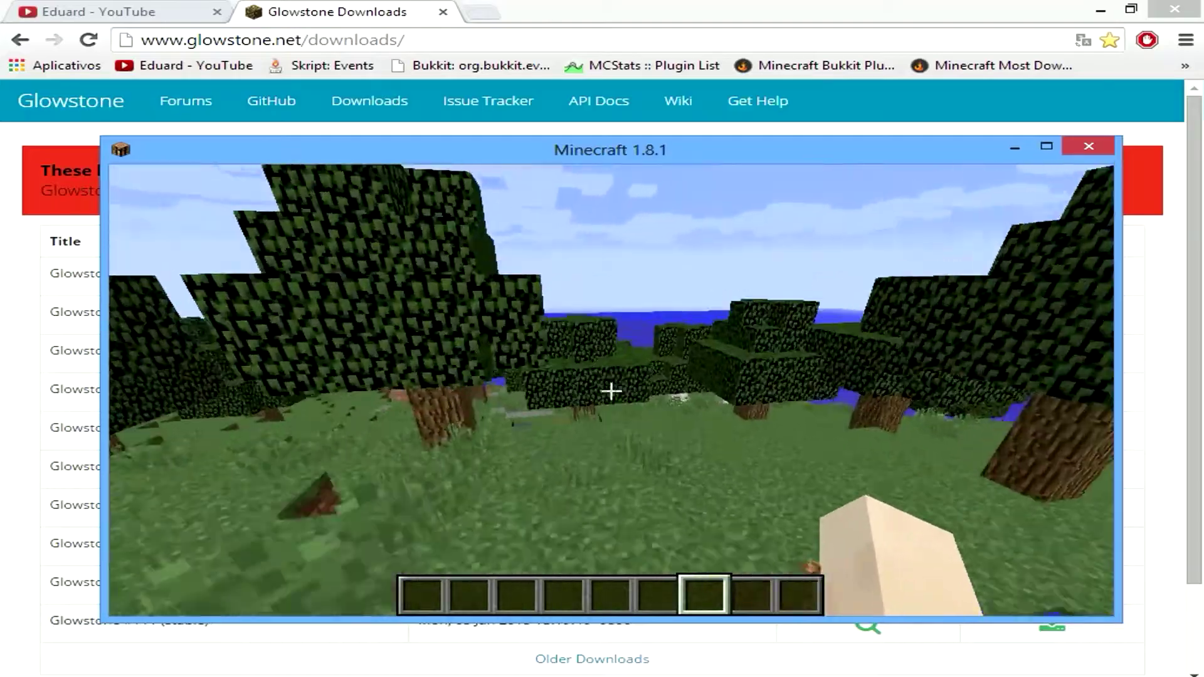
pyautogui.press('w')
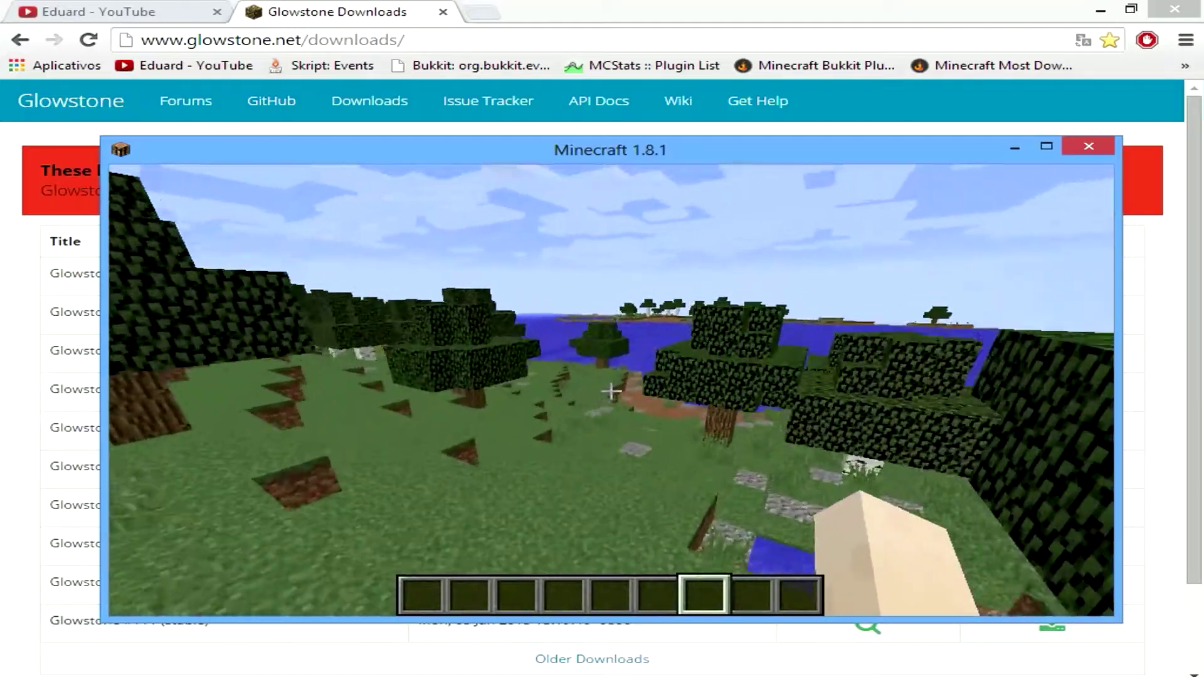
pyautogui.press('w')
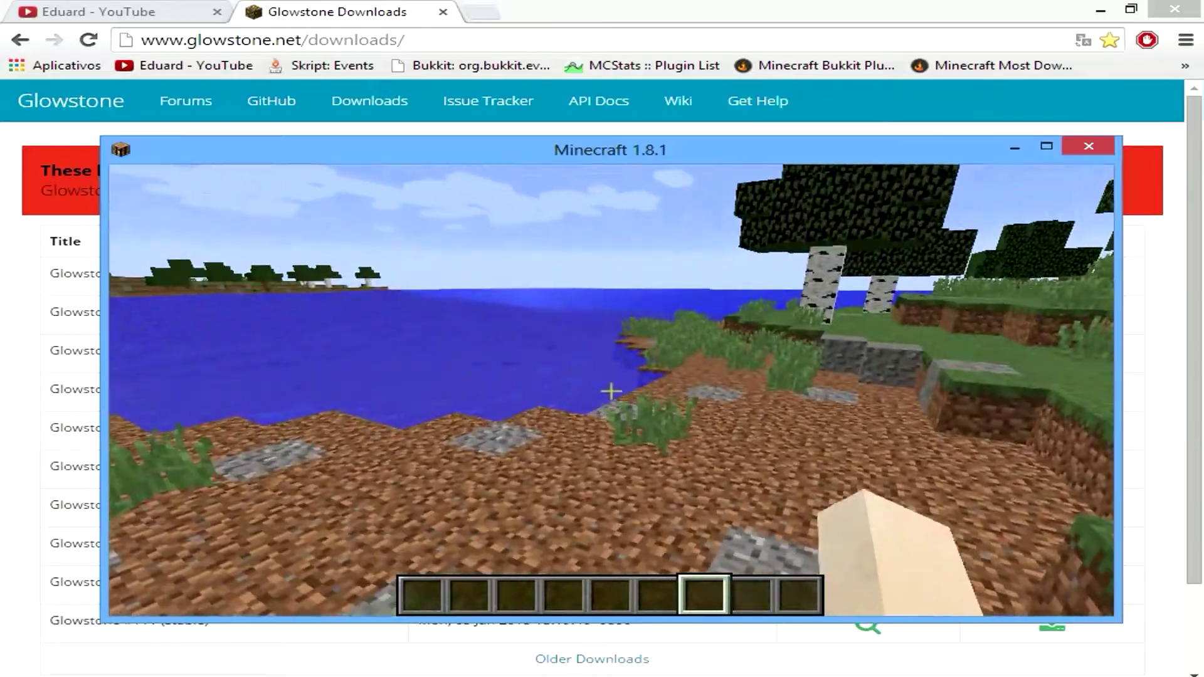
pyautogui.press('t')
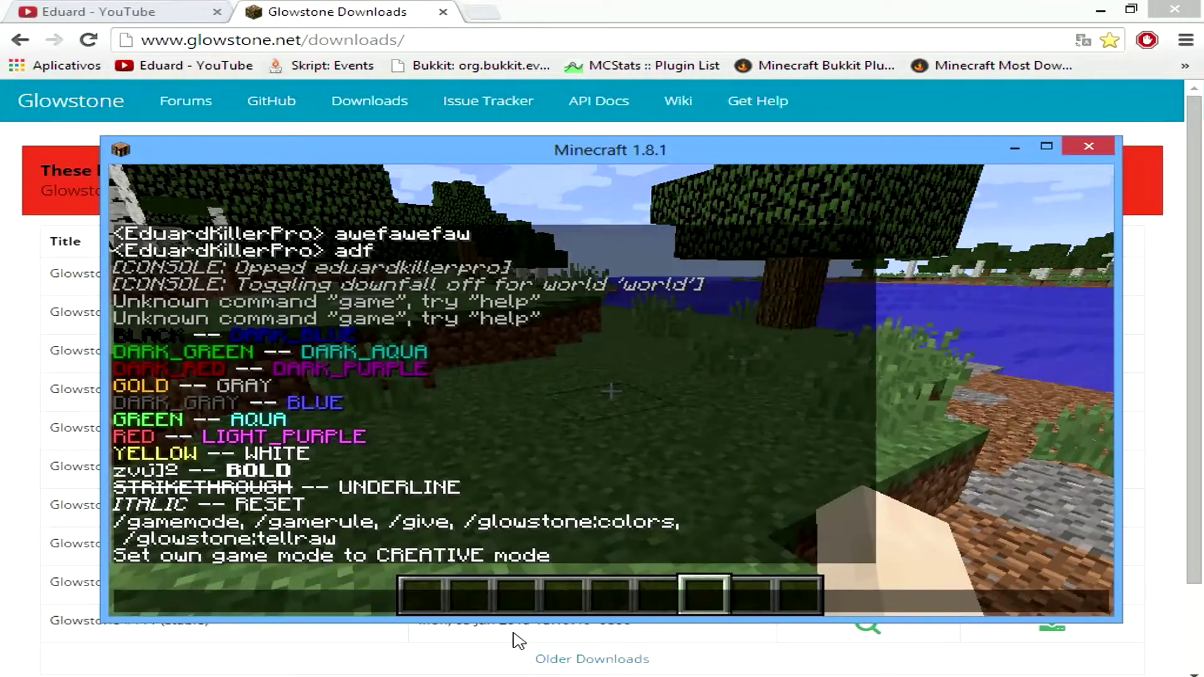
# Step: Switch to the browser and highlight the full address of the Glowstone downloads page
pyautogui.click(353, 12)
pyautogui.click(236, 40)
pyautogui.doubleClick(246, 40)
pyautogui.click(358, 39)
pyautogui.doubleClick(357, 40)
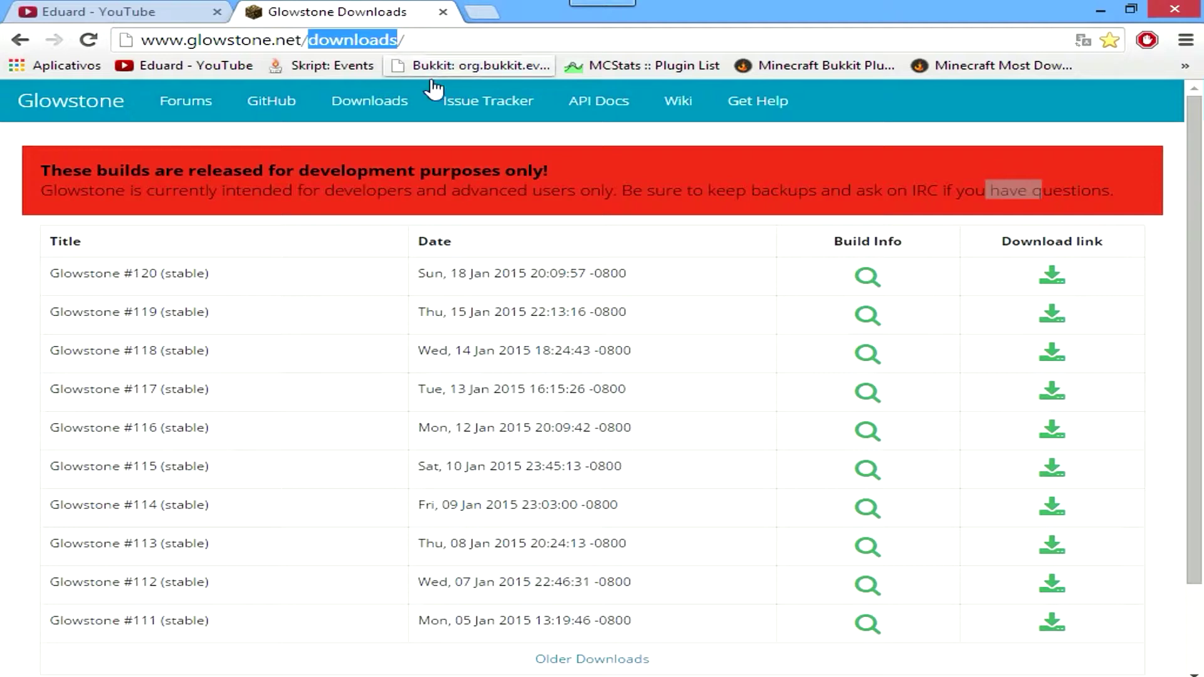
pyautogui.moveTo(427, 40); pyautogui.dragTo(133, 39)
pyautogui.moveTo(459, 32); pyautogui.dragTo(88, 42)
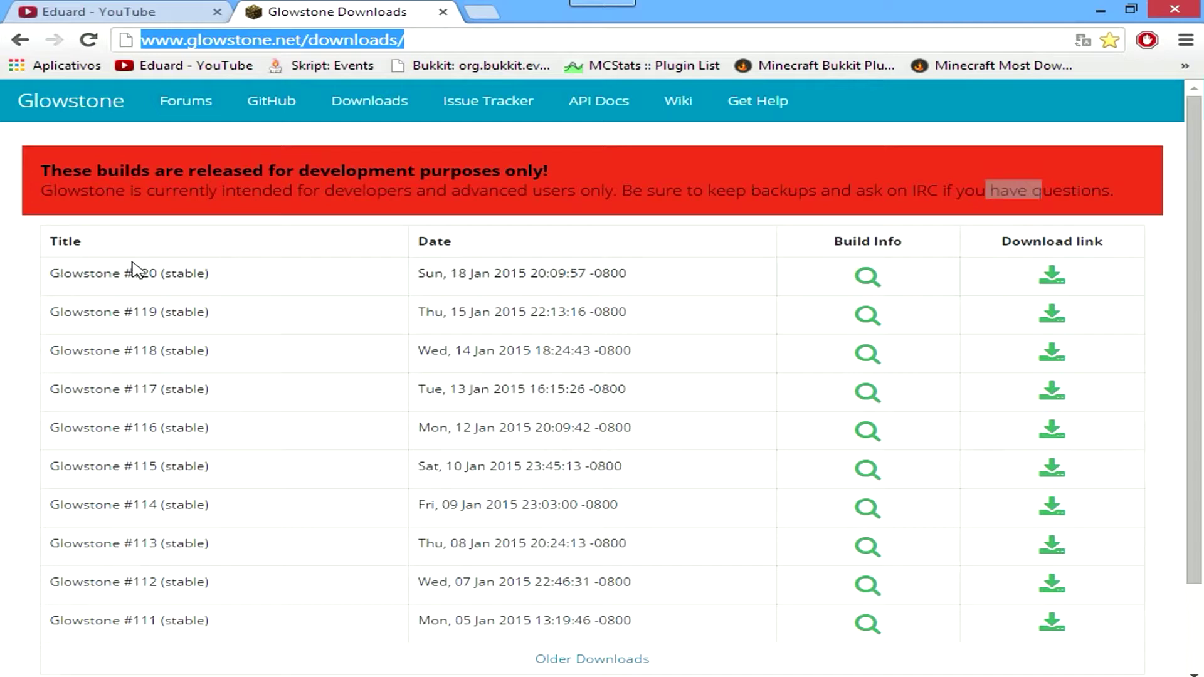
# Step: Download the Glowstone #120 (stable) build, keep the glowstone.jar file and show it in its folder
pyautogui.click(1054, 278)
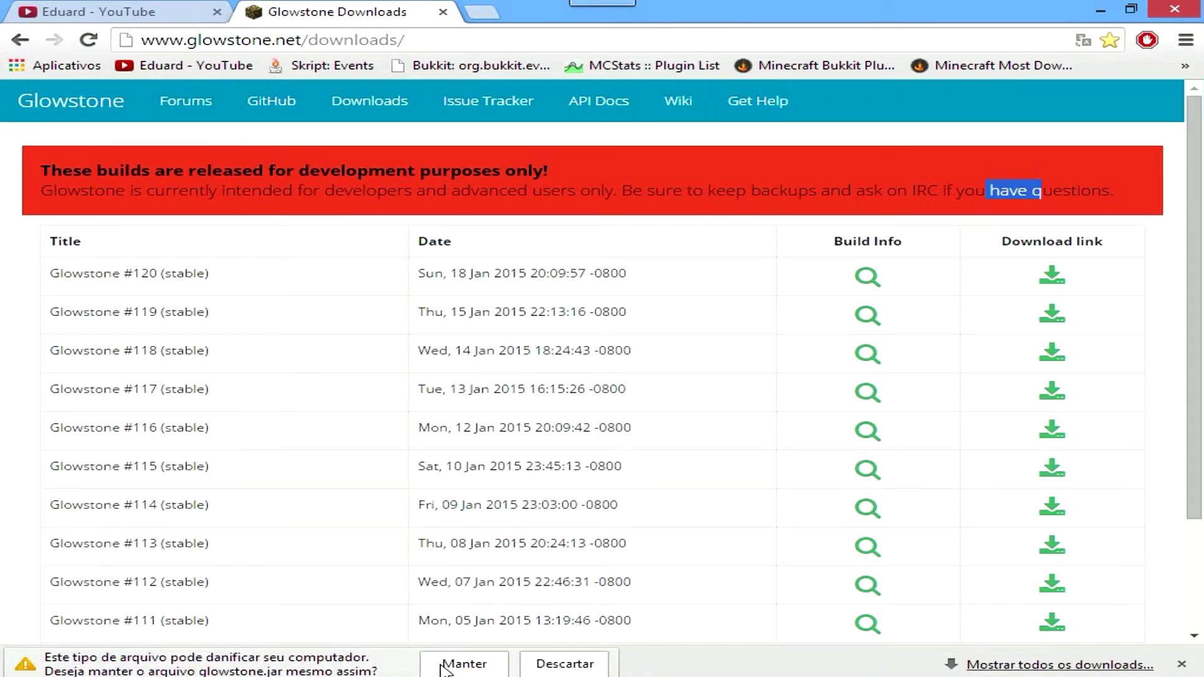
pyautogui.click(445, 666)
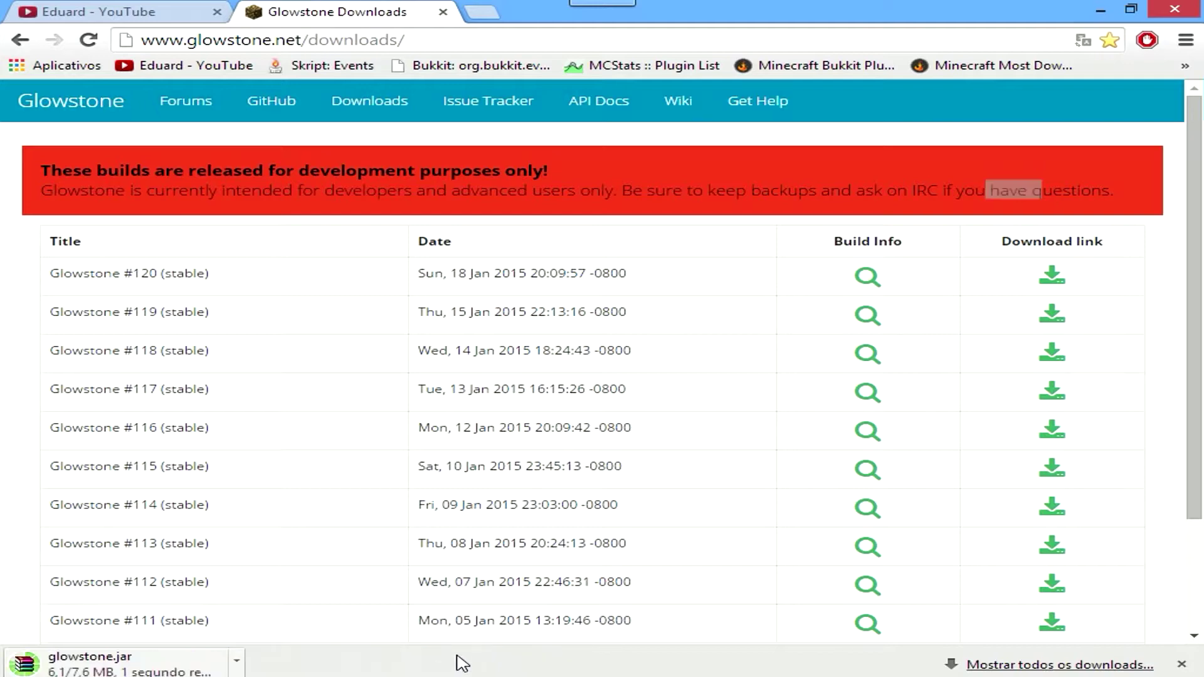
pyautogui.click(239, 672)
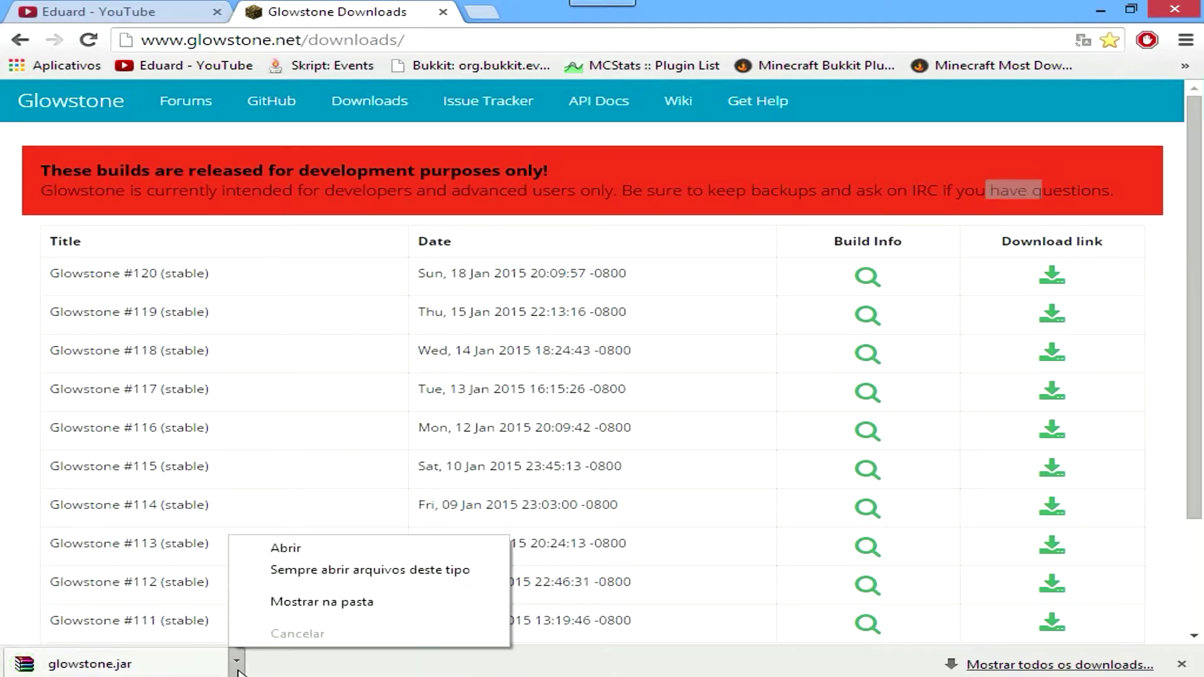
pyautogui.click(256, 603)
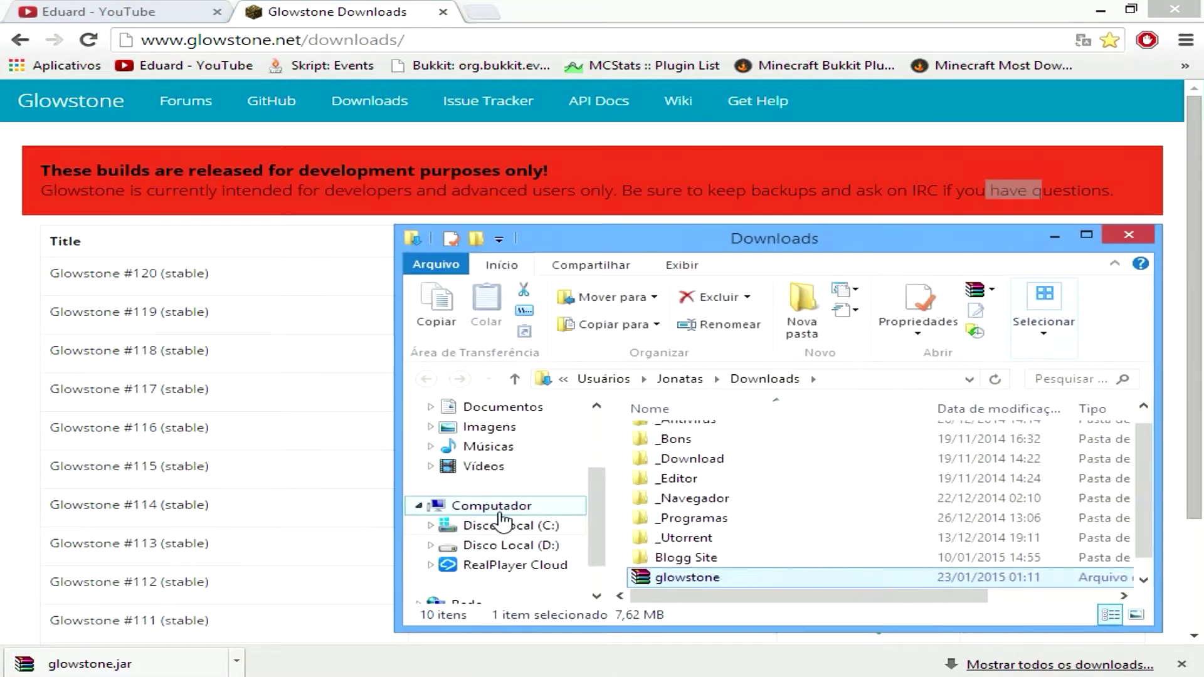
pyautogui.rightClick(685, 577)
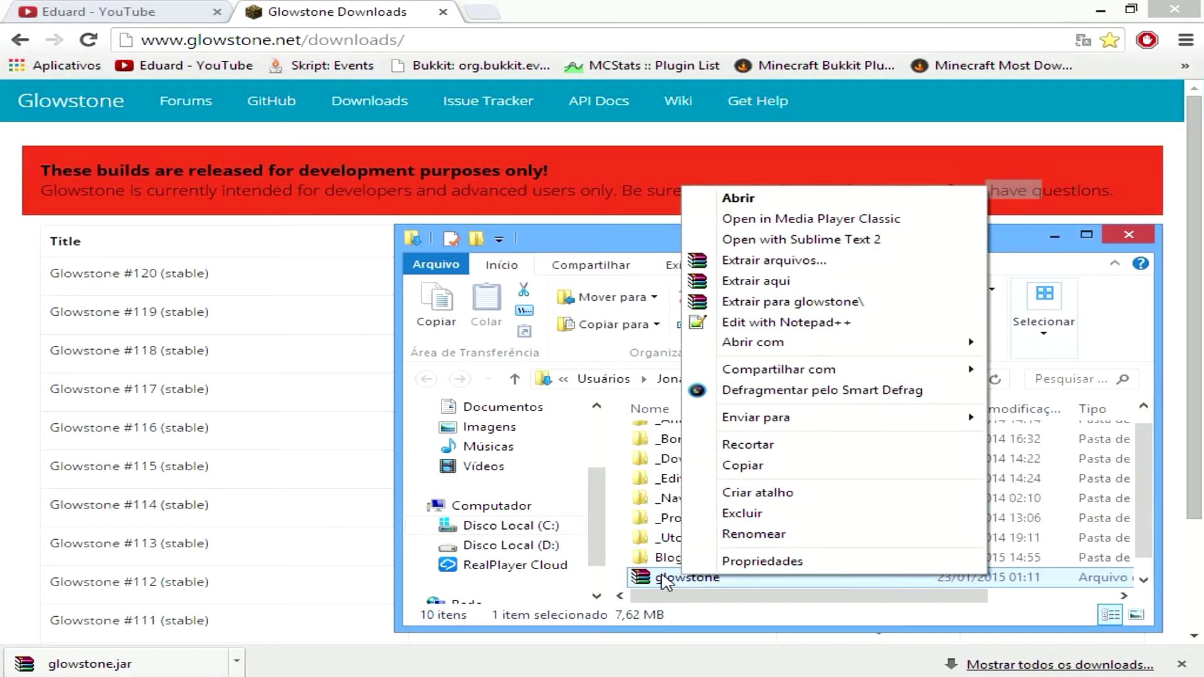
pyautogui.click(660, 586)
pyautogui.click(721, 580)
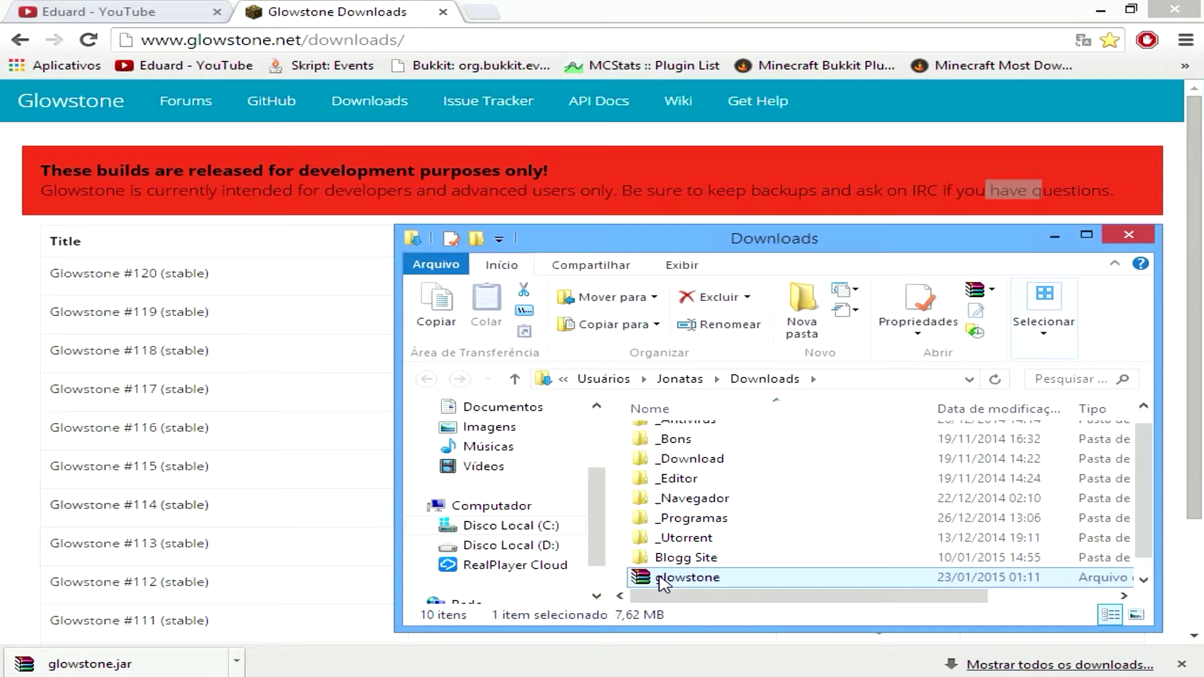
pyautogui.moveTo(813, 596); pyautogui.dragTo(761, 597)
pyautogui.rightClick(724, 580)
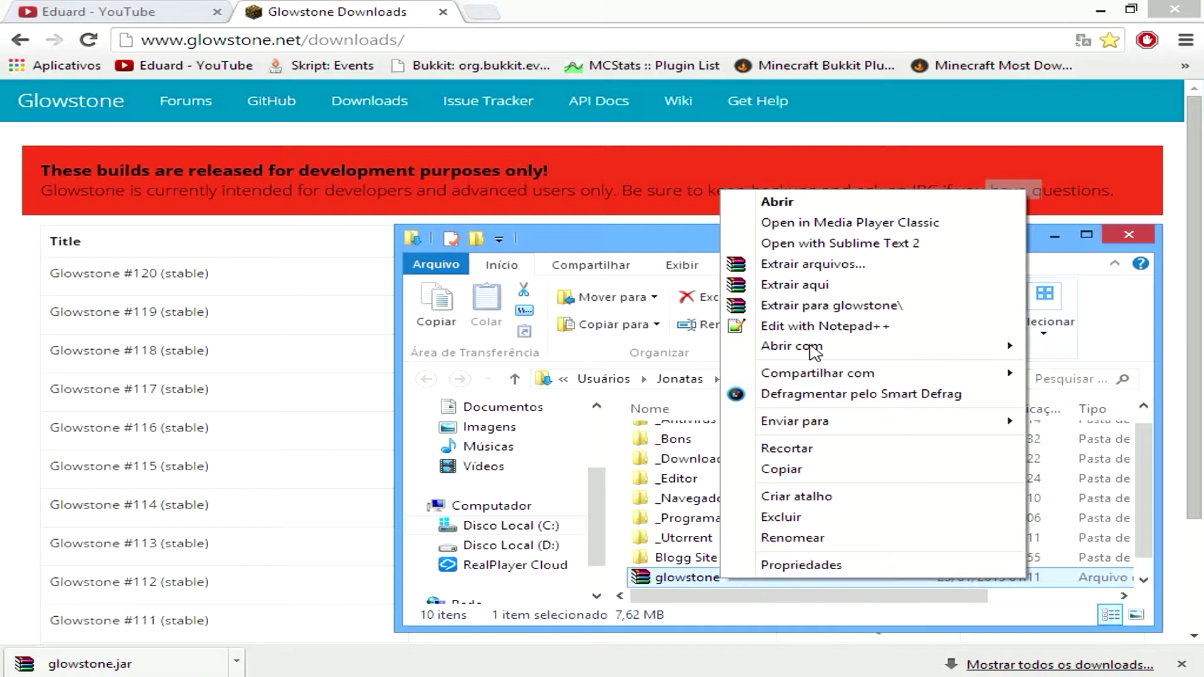
pyautogui.moveTo(819, 354)
pyautogui.click(693, 592)
pyautogui.moveTo(704, 597)
pyautogui.mouseDown()
pyautogui.moveTo(927, 597)
pyautogui.moveTo(718, 599)
pyautogui.mouseUp()
# Step: Move the glowstone file from Downloads to the desktop and reposition the 1.8 folder just below the Jogos folder
pyautogui.rightClick(689, 581)
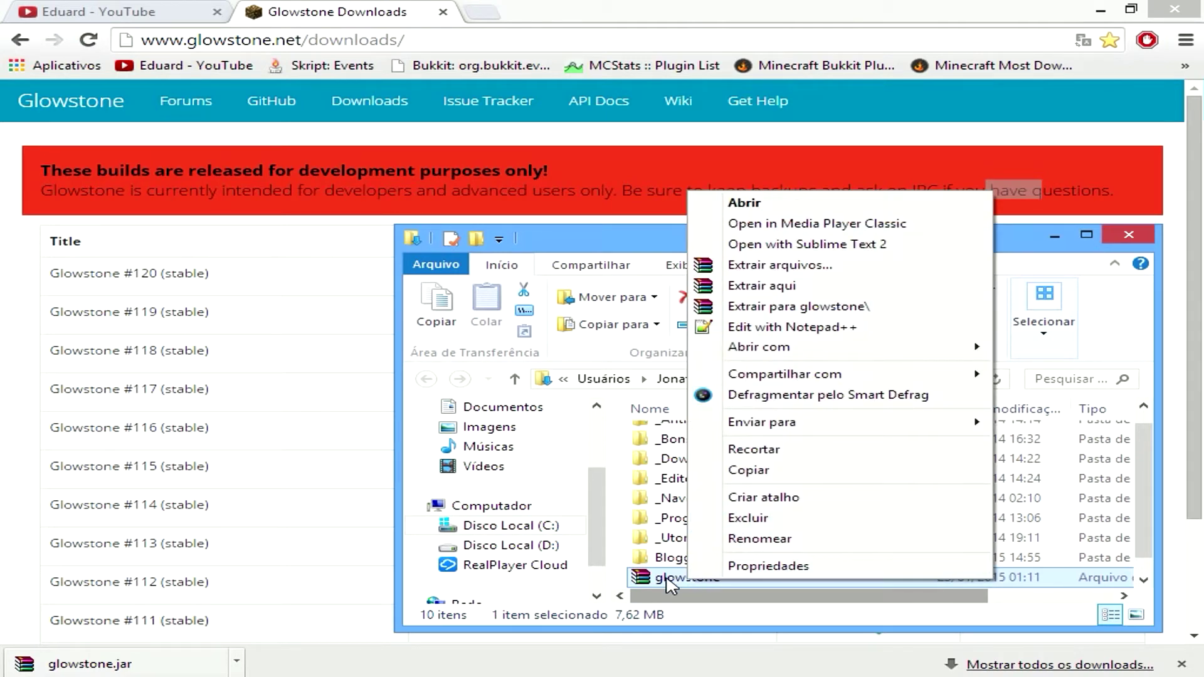
pyautogui.click(773, 450)
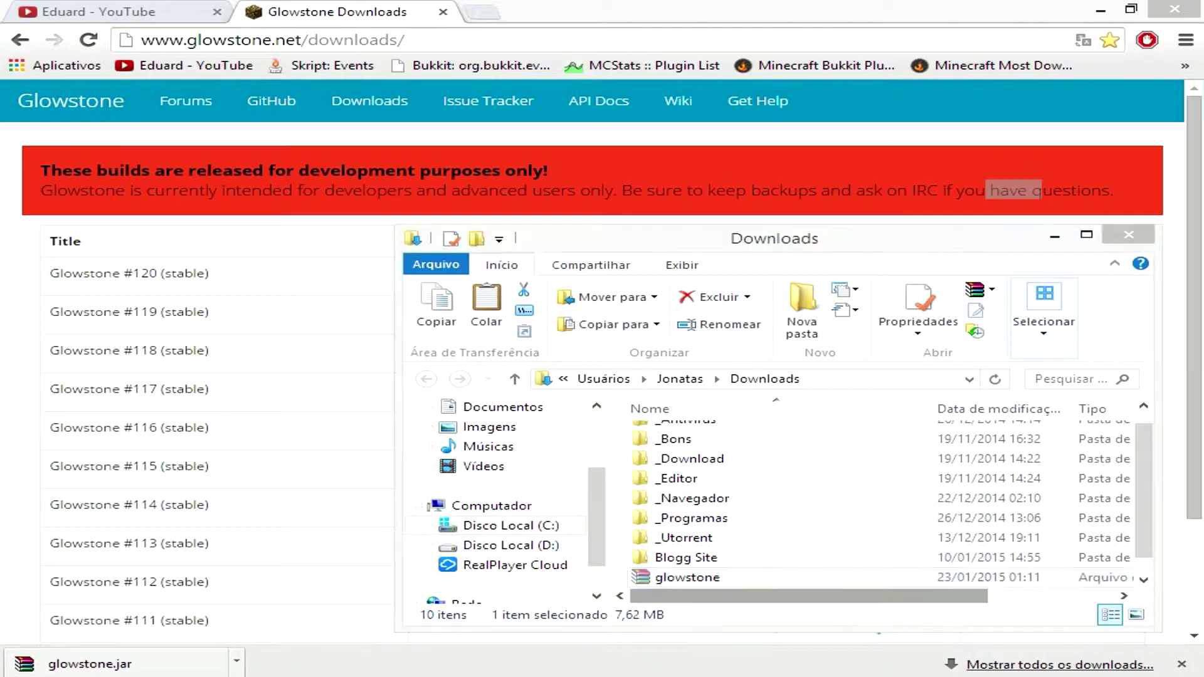
pyautogui.press('super+d')
pyautogui.rightClick(375, 305)
pyautogui.click(451, 386)
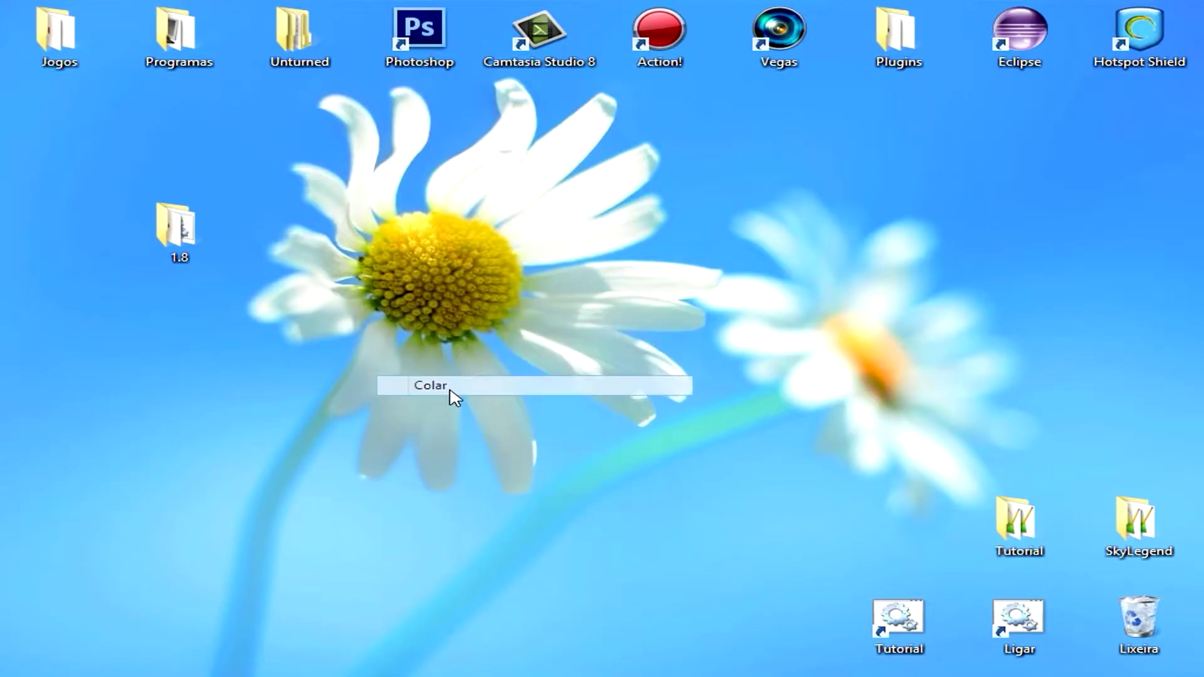
pyautogui.moveTo(175, 250); pyautogui.dragTo(93, 178)
# Step: Bring up the running server's console window to view it and minimize it
pyautogui.hotkey('alt', 'Tab')
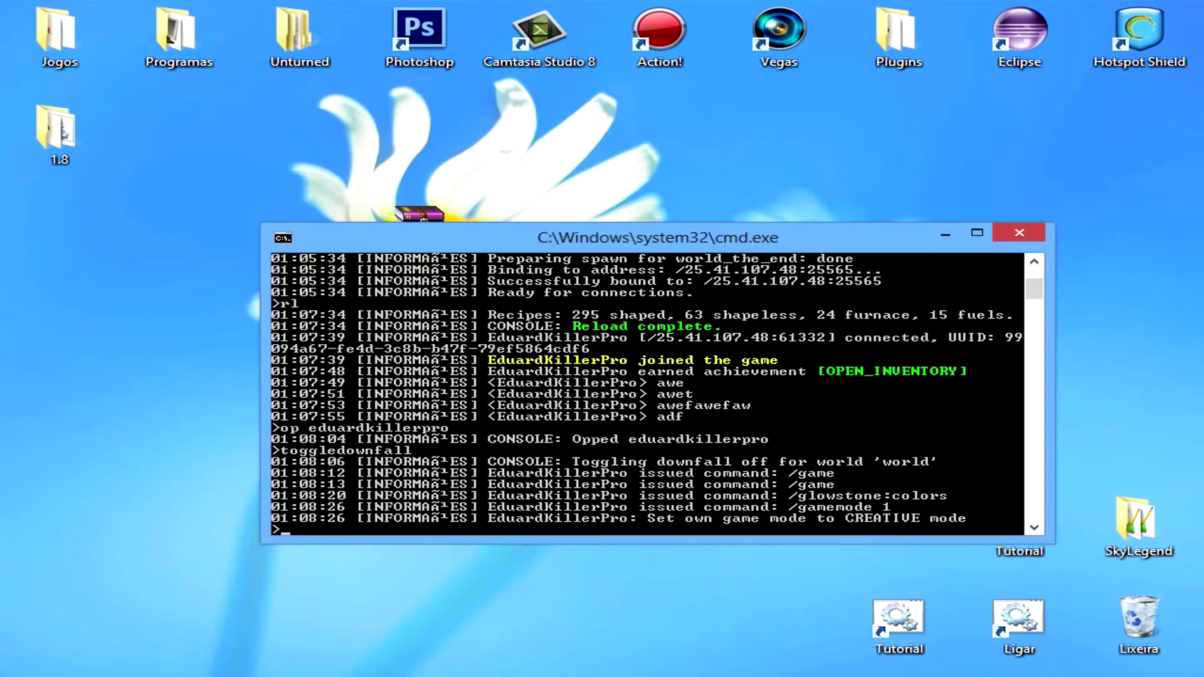
pyautogui.moveTo(559, 657)
pyautogui.click(935, 238)
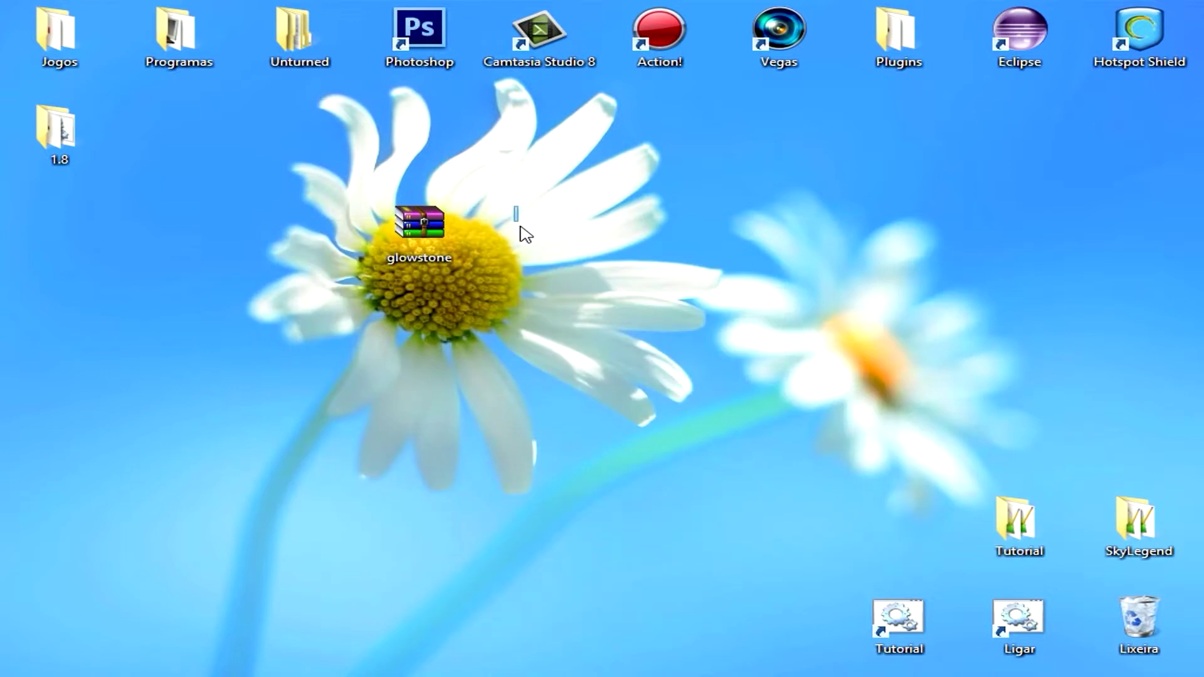
# Step: Create a new folder named "Glostone Server" on the desktop beside the glowstone file
pyautogui.rightClick(515, 208)
pyautogui.moveTo(623, 383)
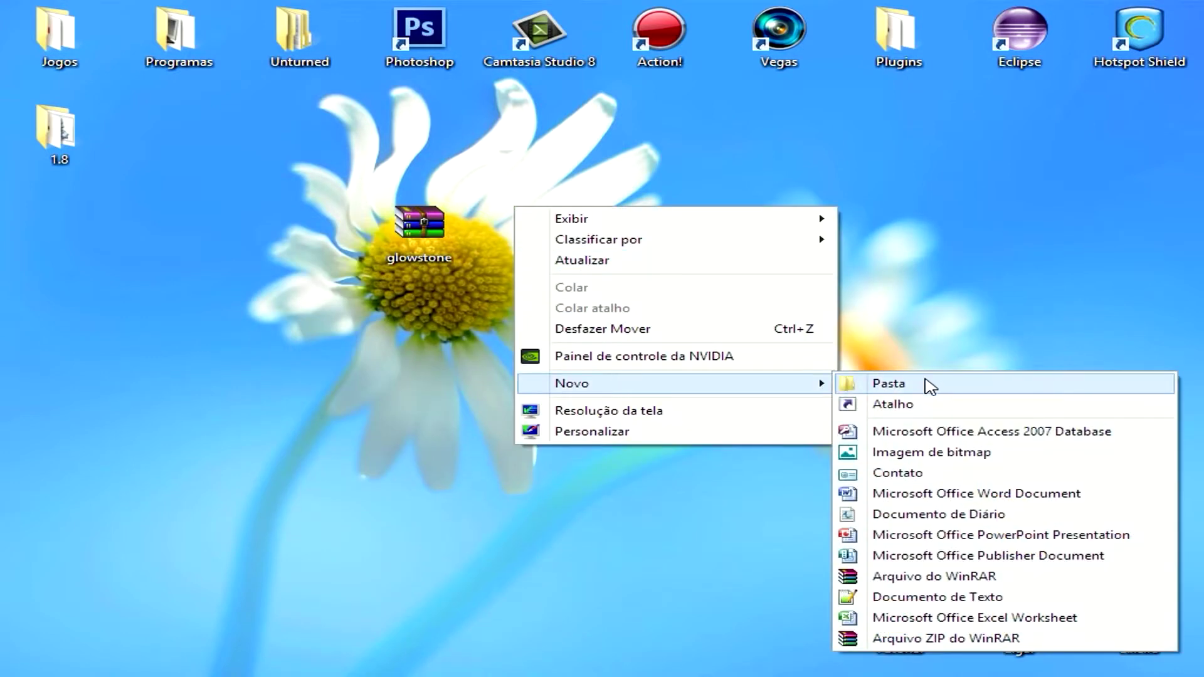
pyautogui.click(927, 385)
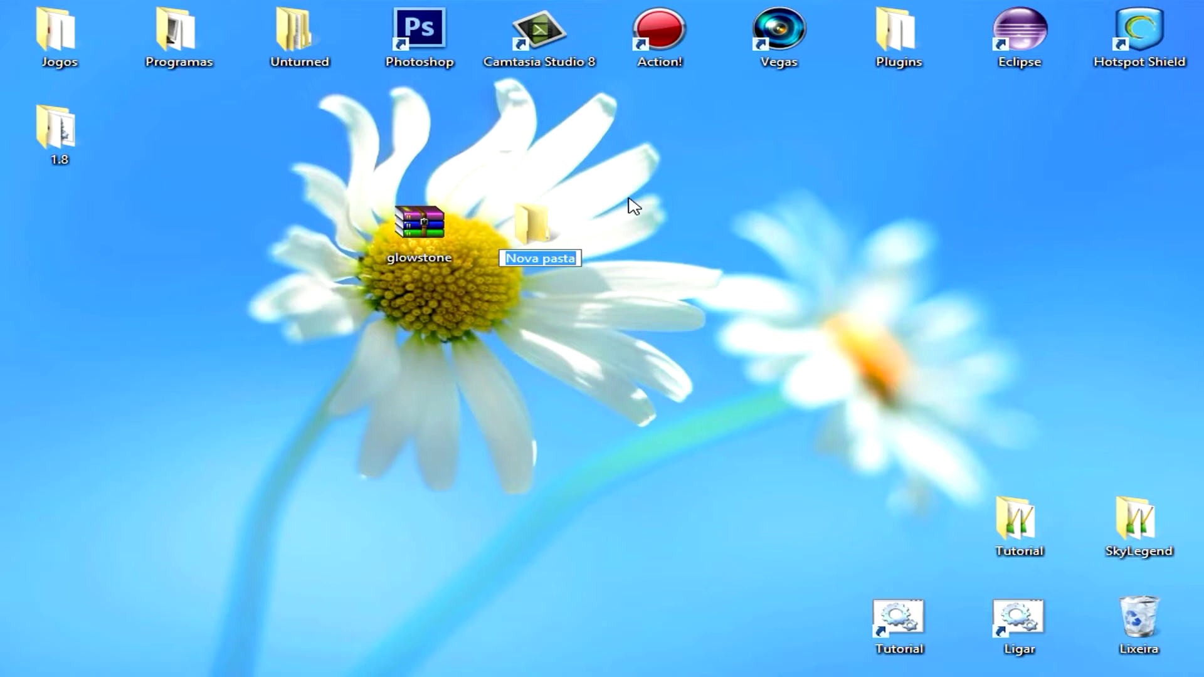
pyautogui.write('G')
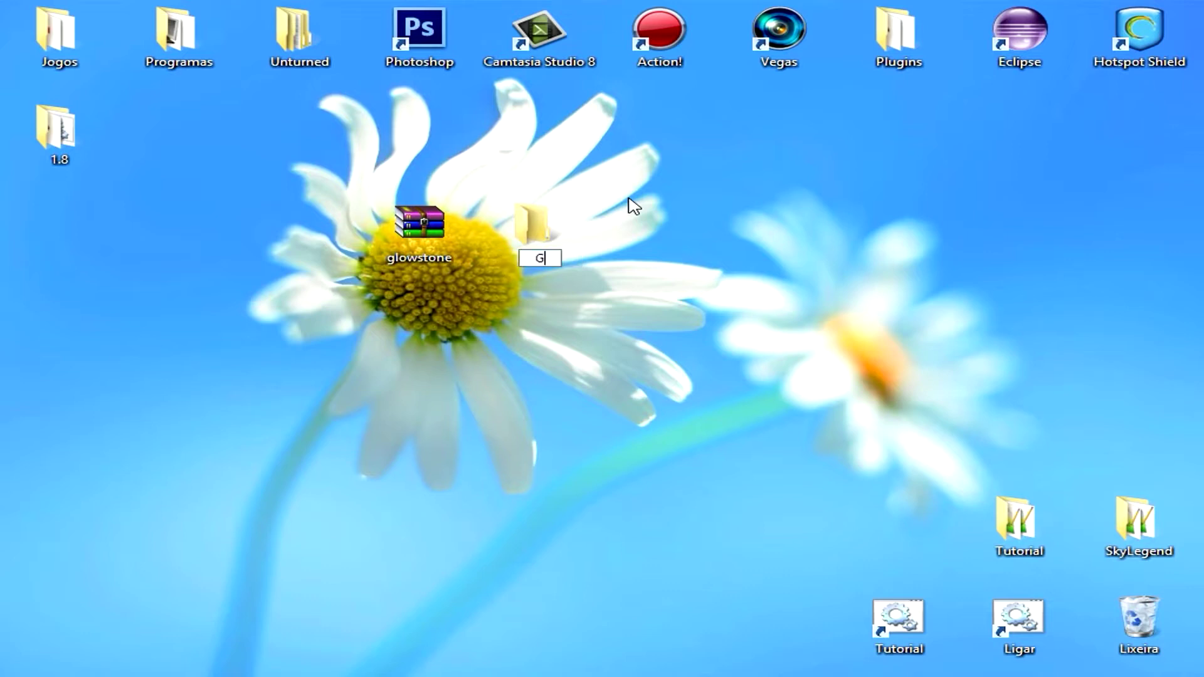
pyautogui.write('lostone Server')
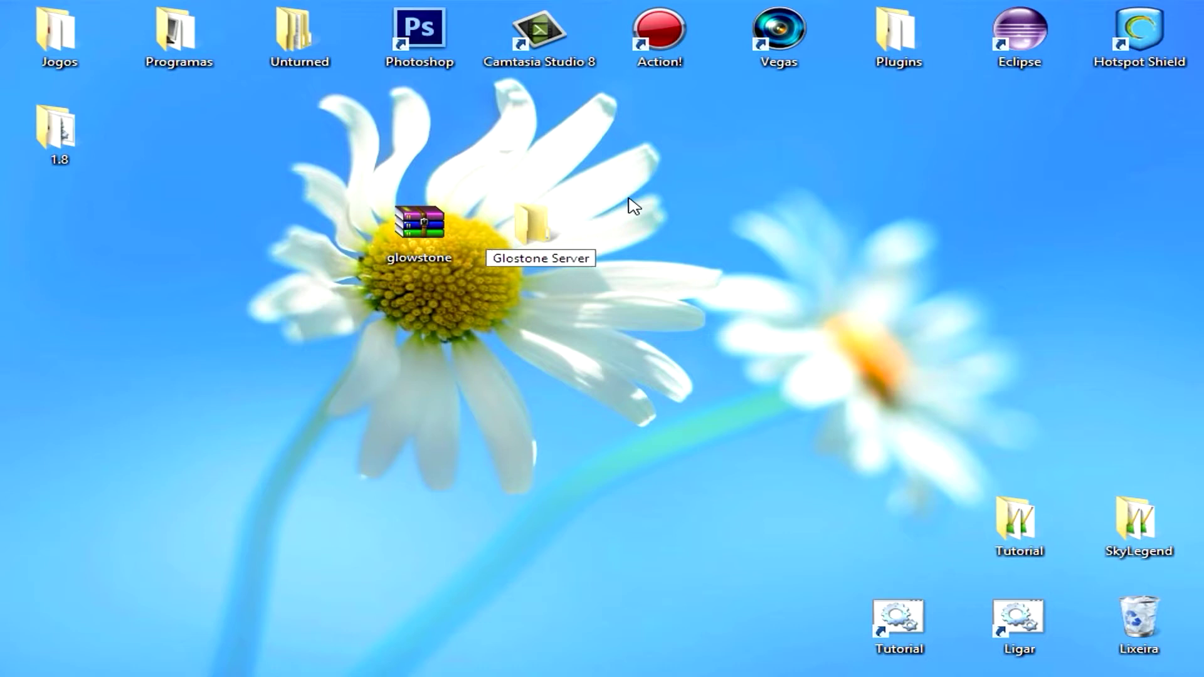
pyautogui.press('Return')
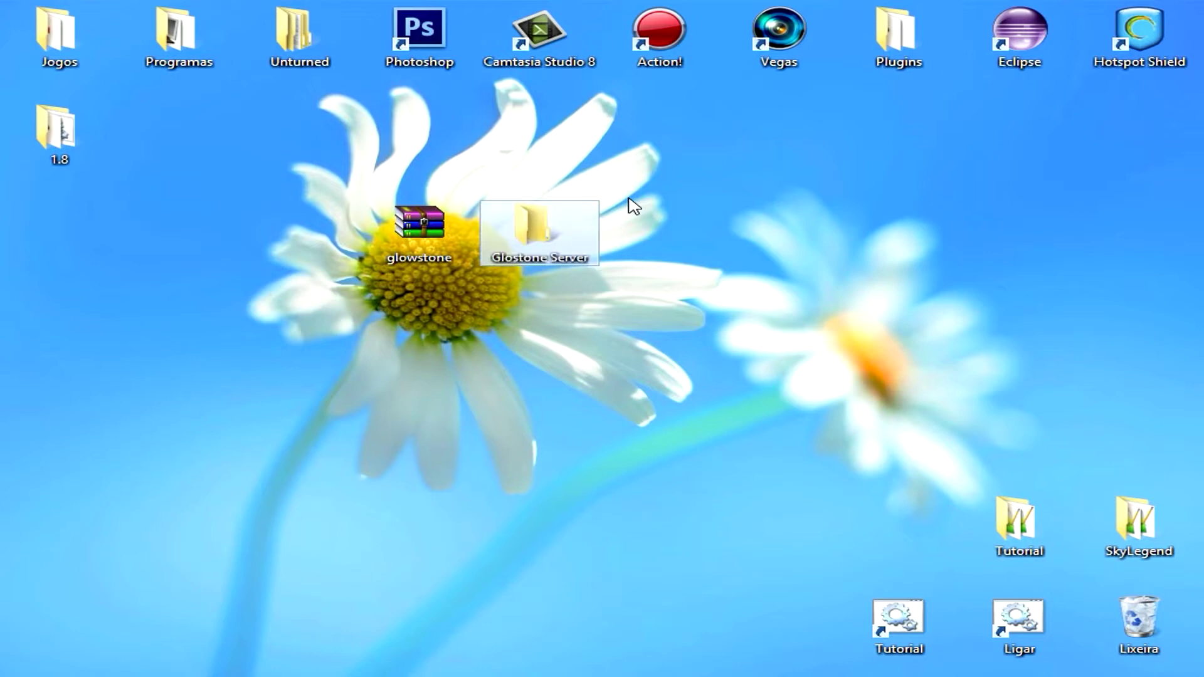
# Step: Open the Glostone Server folder and move the glowstone file from the desktop into it
pyautogui.doubleClick(538, 241)
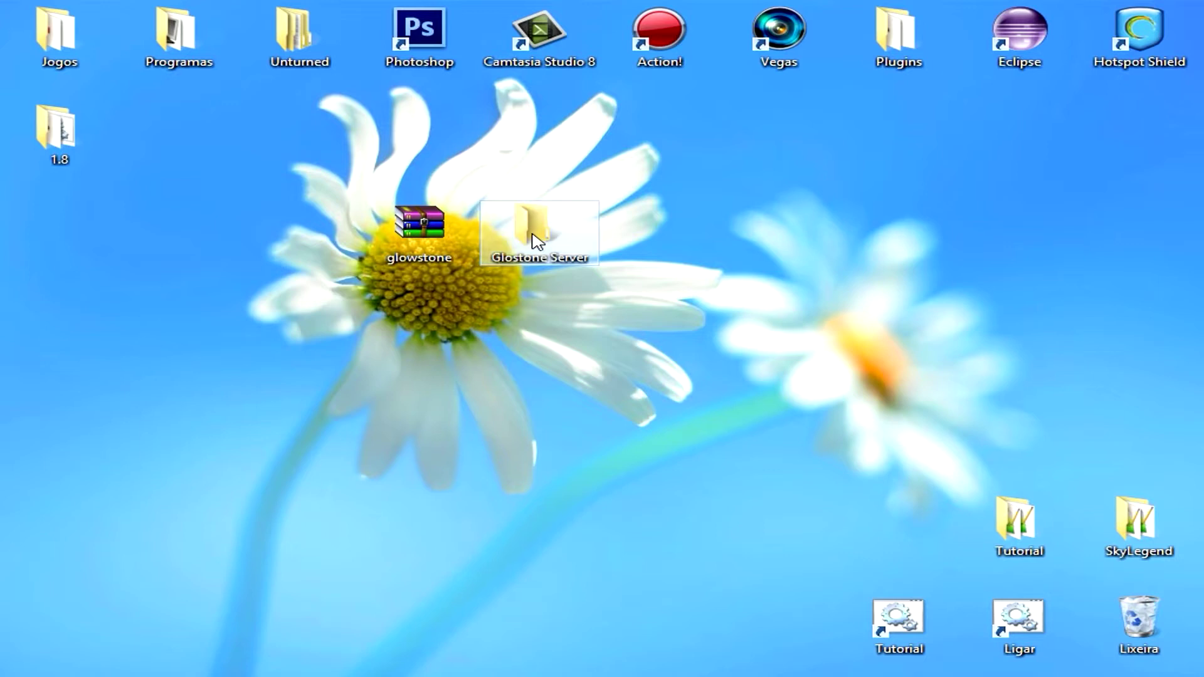
pyautogui.moveTo(701, 275); pyautogui.dragTo(407, 303)
pyautogui.moveTo(419, 222); pyautogui.dragTo(512, 530)
pyautogui.moveTo(591, 306); pyautogui.dragTo(753, 107)
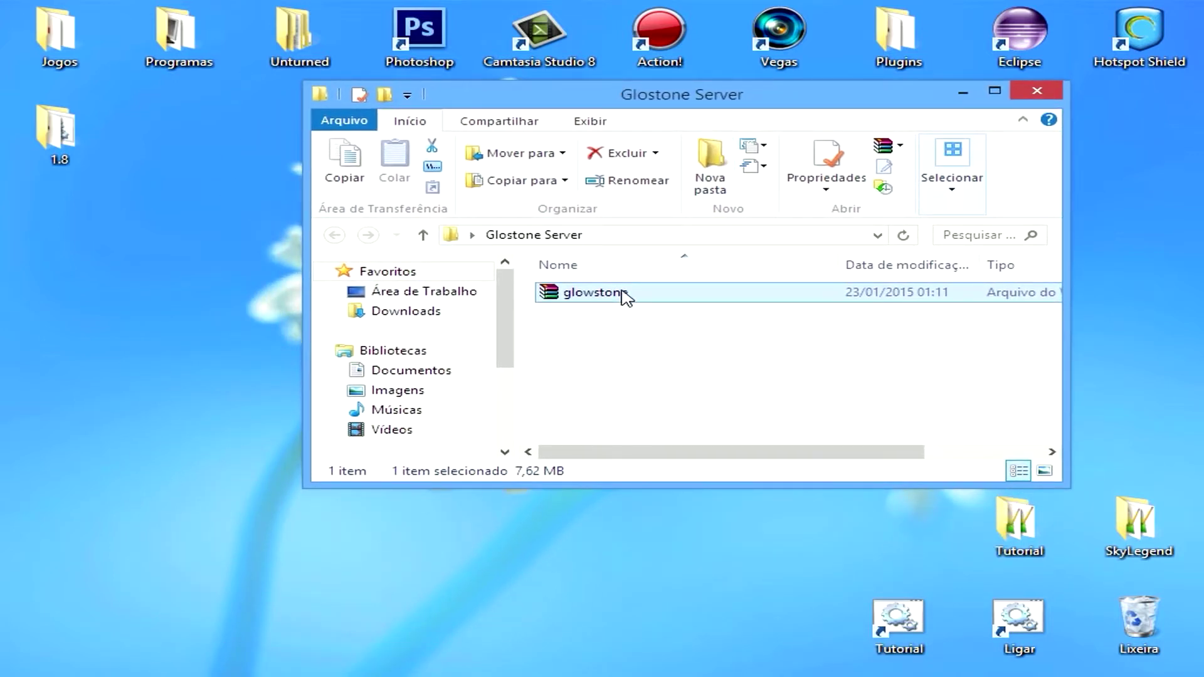
# Step: Open Task Manager, review the running processes and their memory use, and close it
pyautogui.rightClick(749, 674)
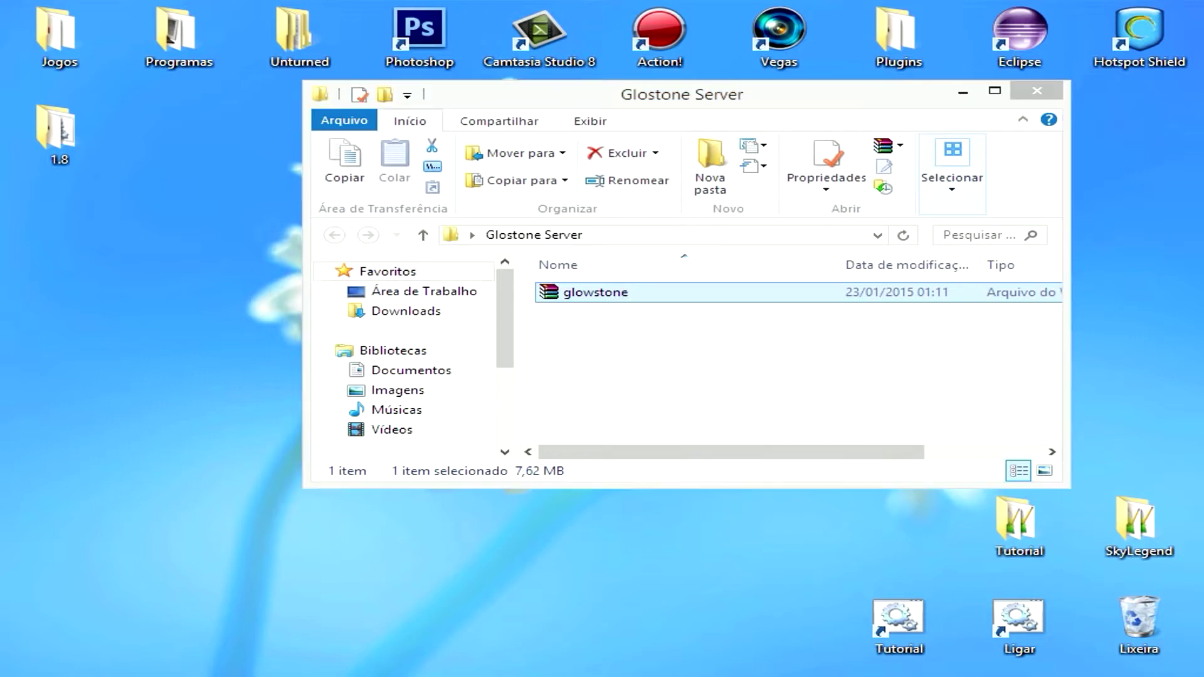
pyautogui.click(816, 638)
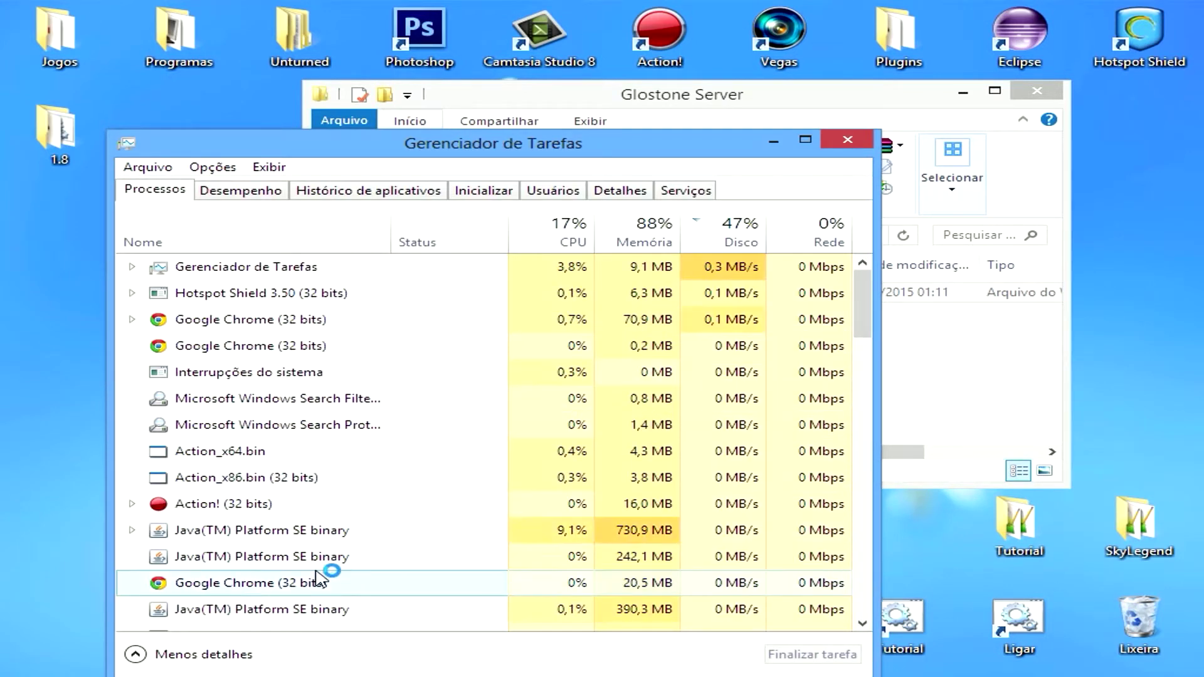
pyautogui.click(359, 555)
pyautogui.scroll(-4, 359, 555)
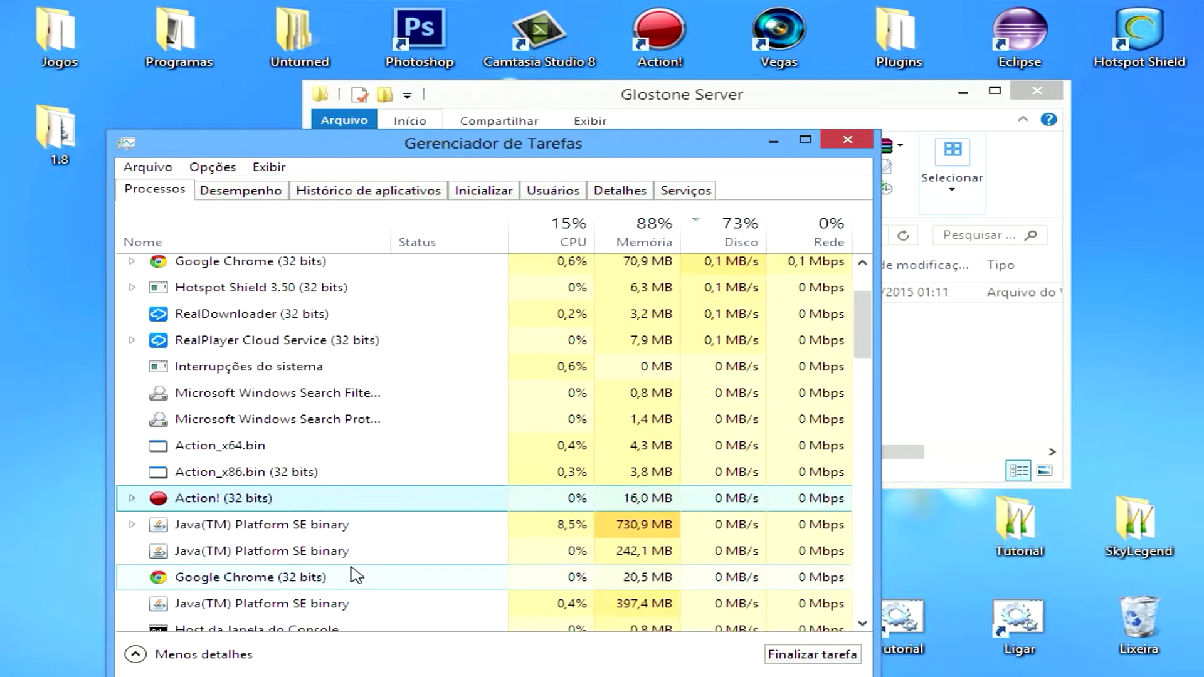
pyautogui.scroll(-2, 652, 380)
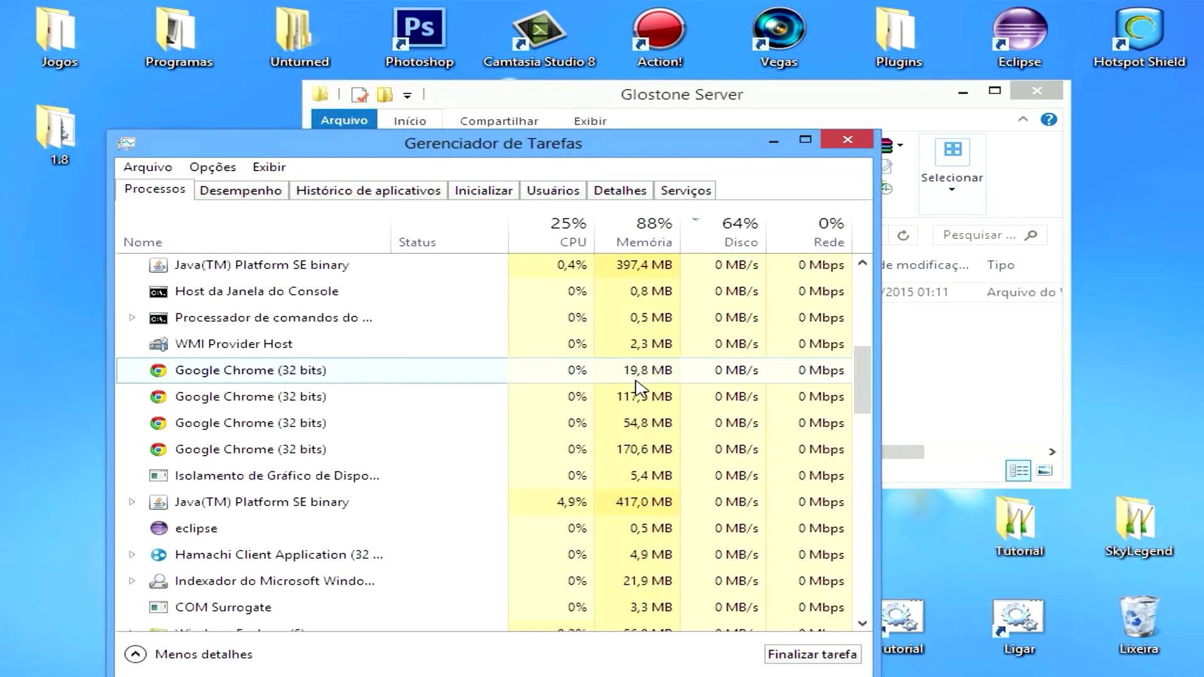
pyautogui.click(851, 139)
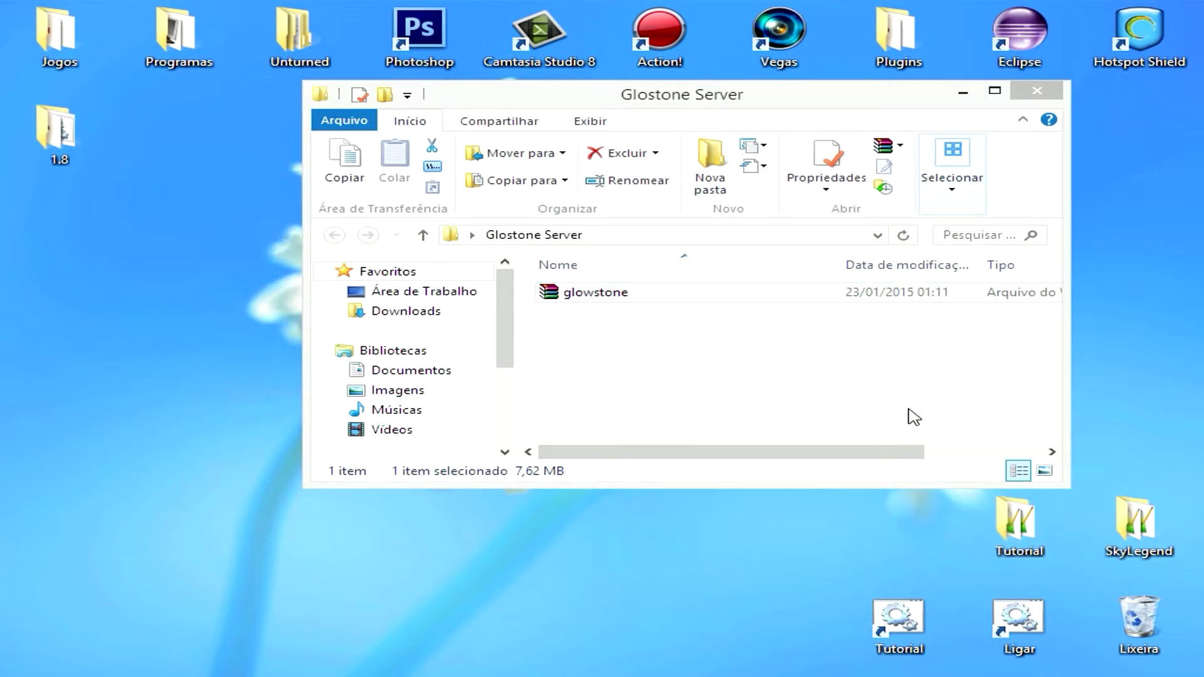
# Step: Copy the Ligar batch file from the desktop's 1.8 folder into the Glostone Server folder
pyautogui.doubleClick(62, 135)
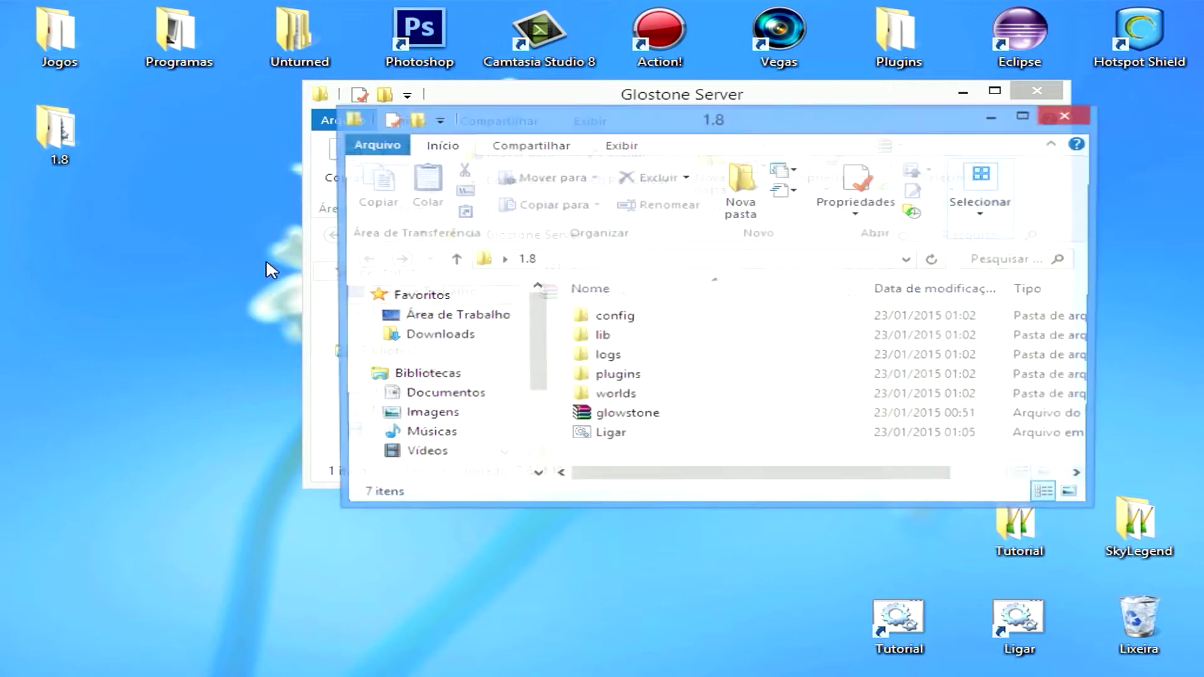
pyautogui.click(569, 436)
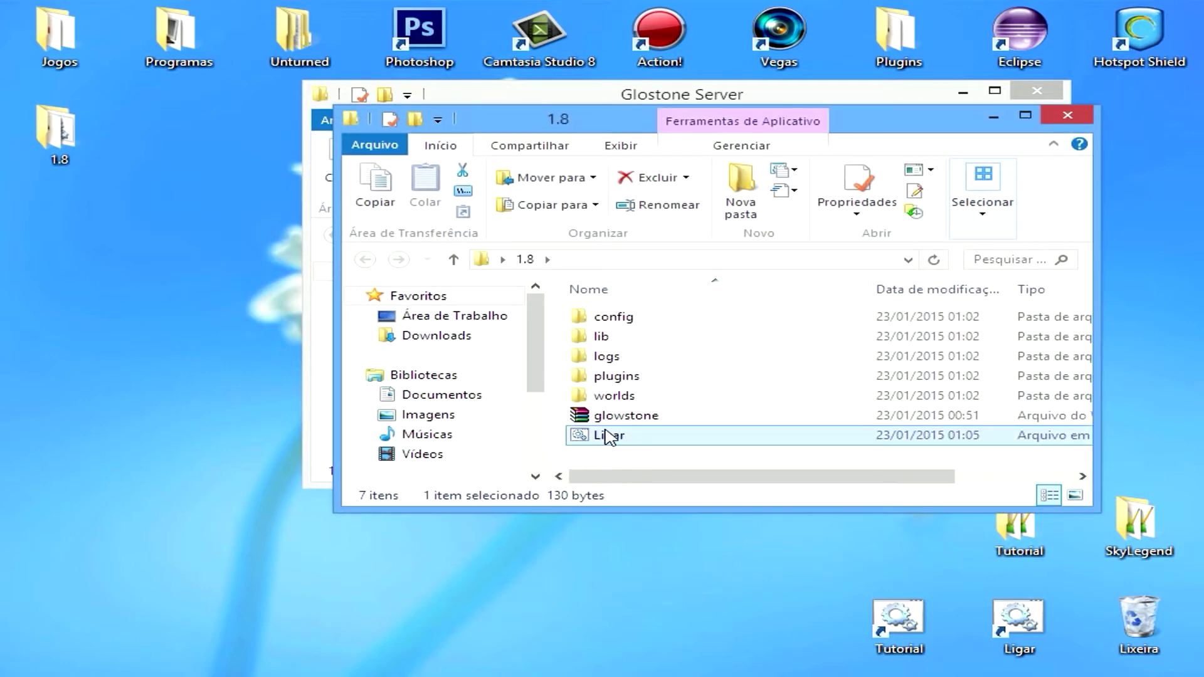
pyautogui.moveTo(884, 122); pyautogui.dragTo(761, 397)
pyautogui.click(591, 349)
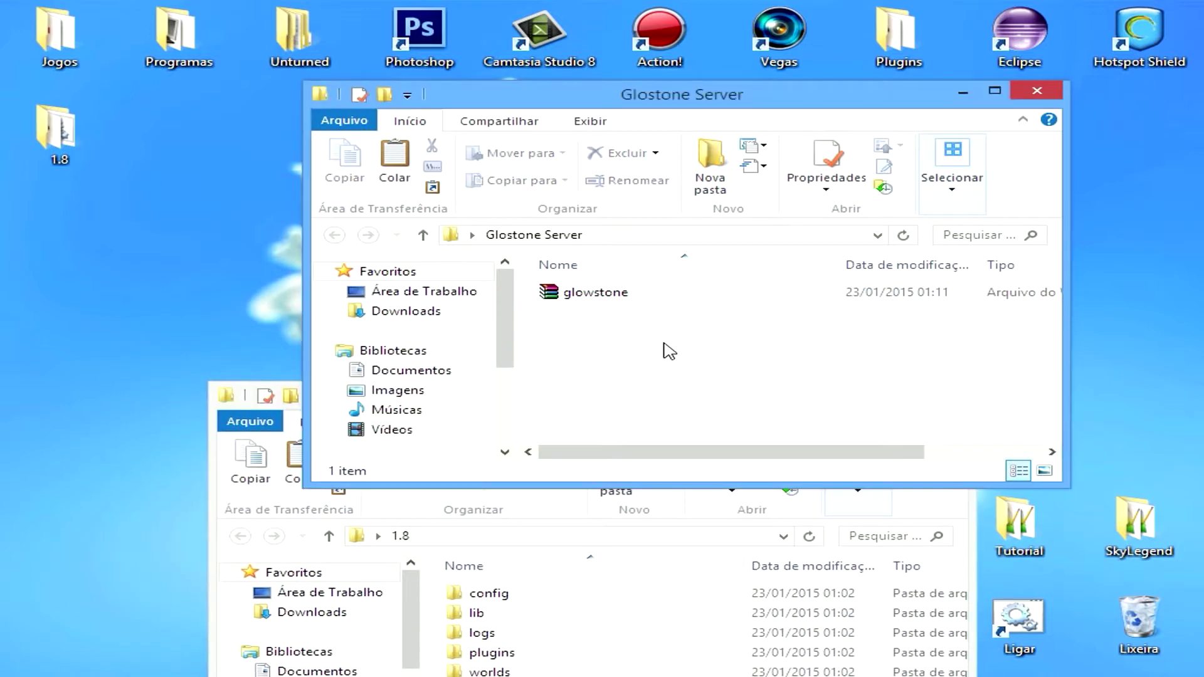
pyautogui.hotkey('ctrl', 'v')
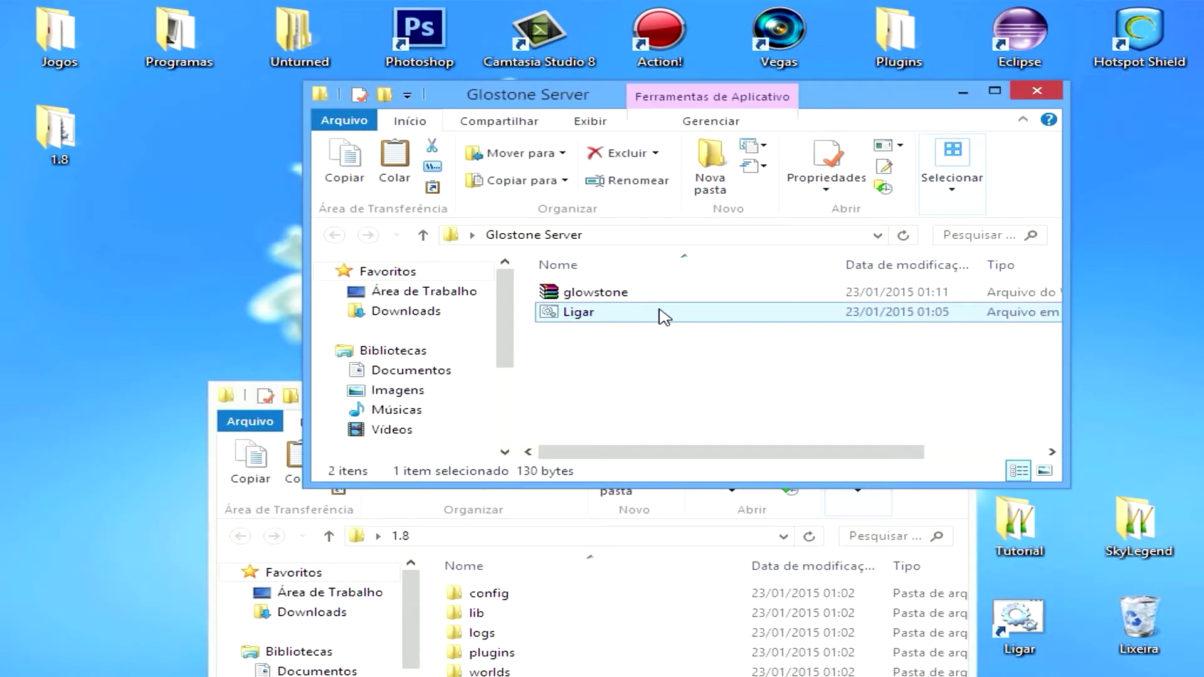
# Step: Create a new text document named "Ligar o Server" in the Glostone Server folder
pyautogui.click(570, 363)
pyautogui.rightClick(586, 342)
pyautogui.moveTo(683, 565)
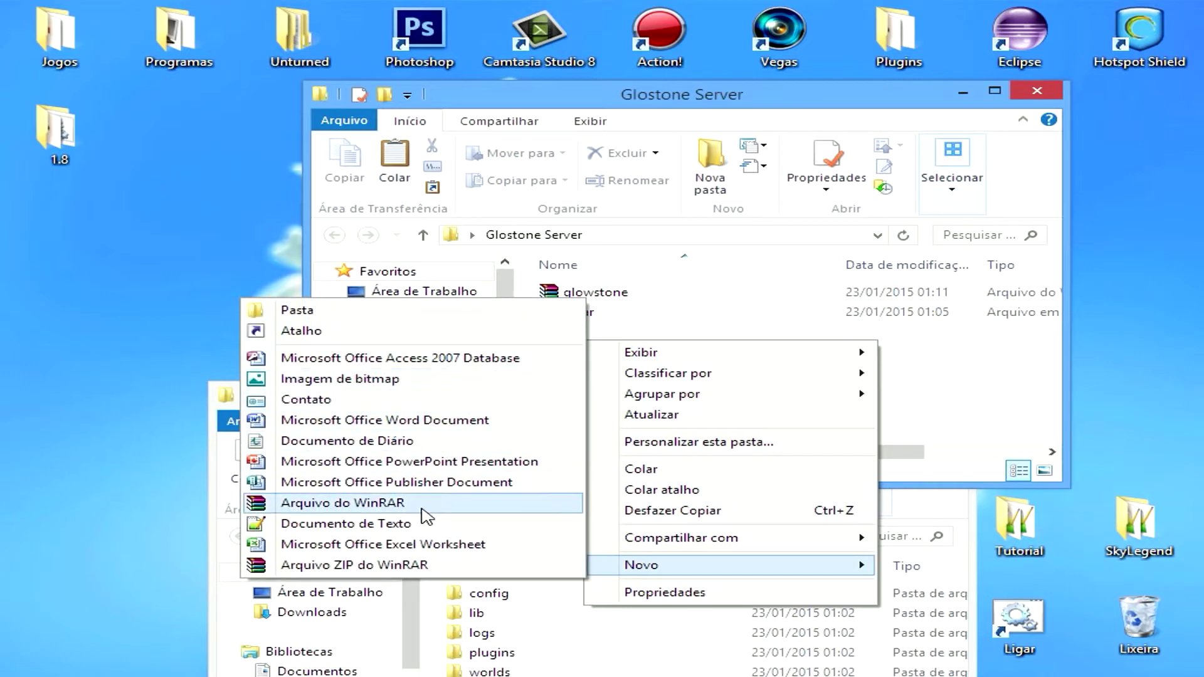
pyautogui.click(368, 528)
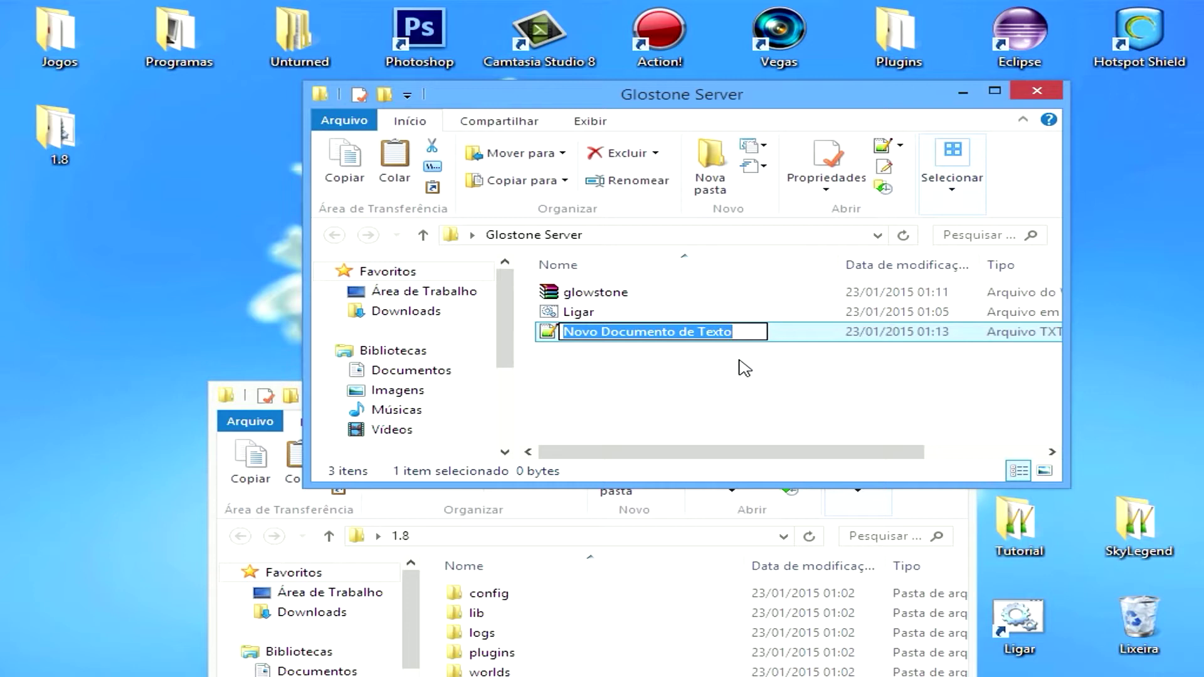
pyautogui.write('Ligar o Server')
pyautogui.press('Return')
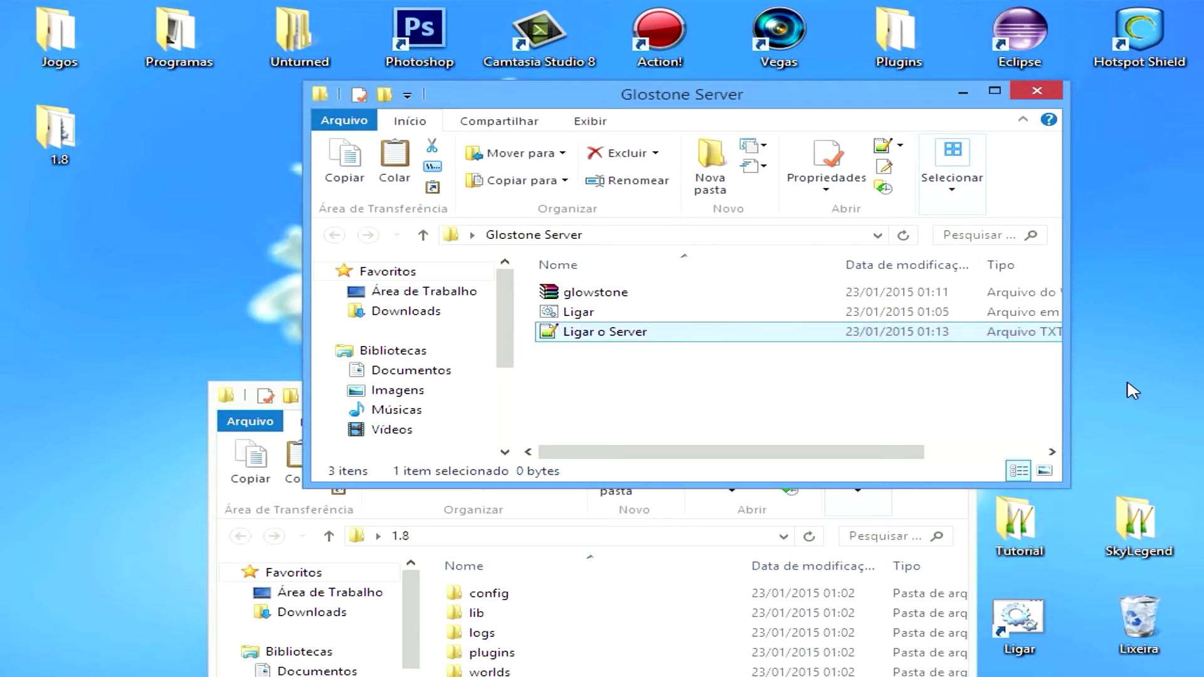
# Step: Open the Ligar o Server text document for editing and move its window clear of the folder's file names
pyautogui.rightClick(752, 330)
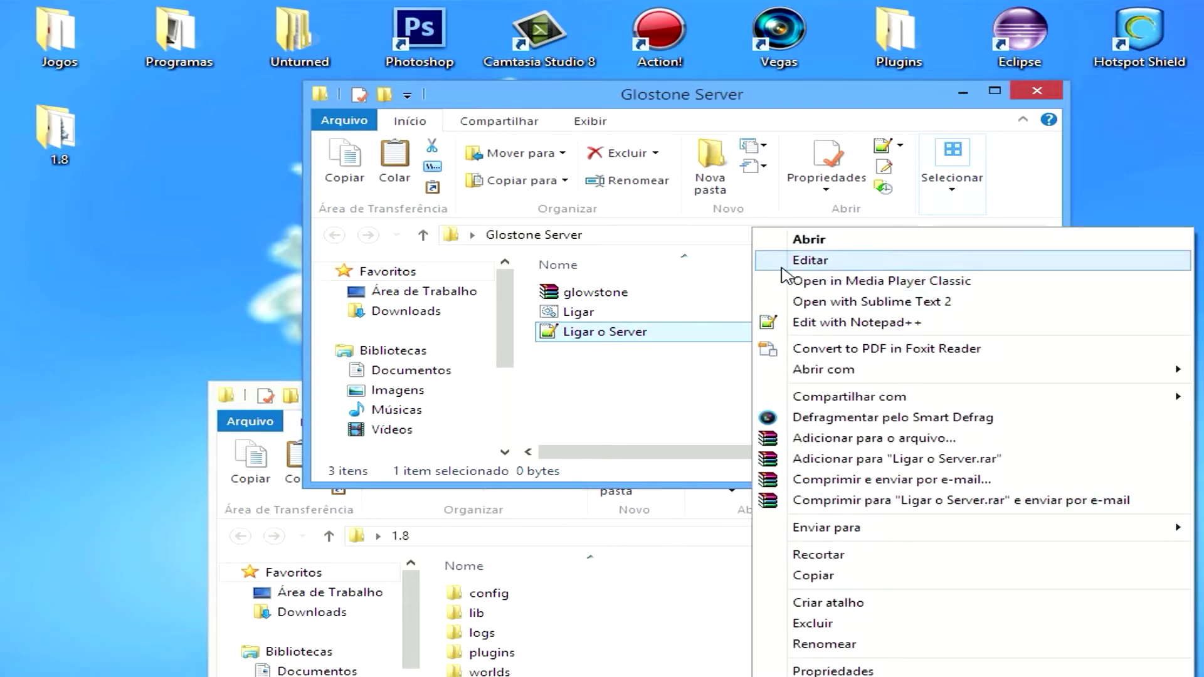
pyautogui.click(784, 258)
pyautogui.moveTo(525, 192); pyautogui.dragTo(953, 320)
pyautogui.moveTo(746, 305); pyautogui.dragTo(808, 196)
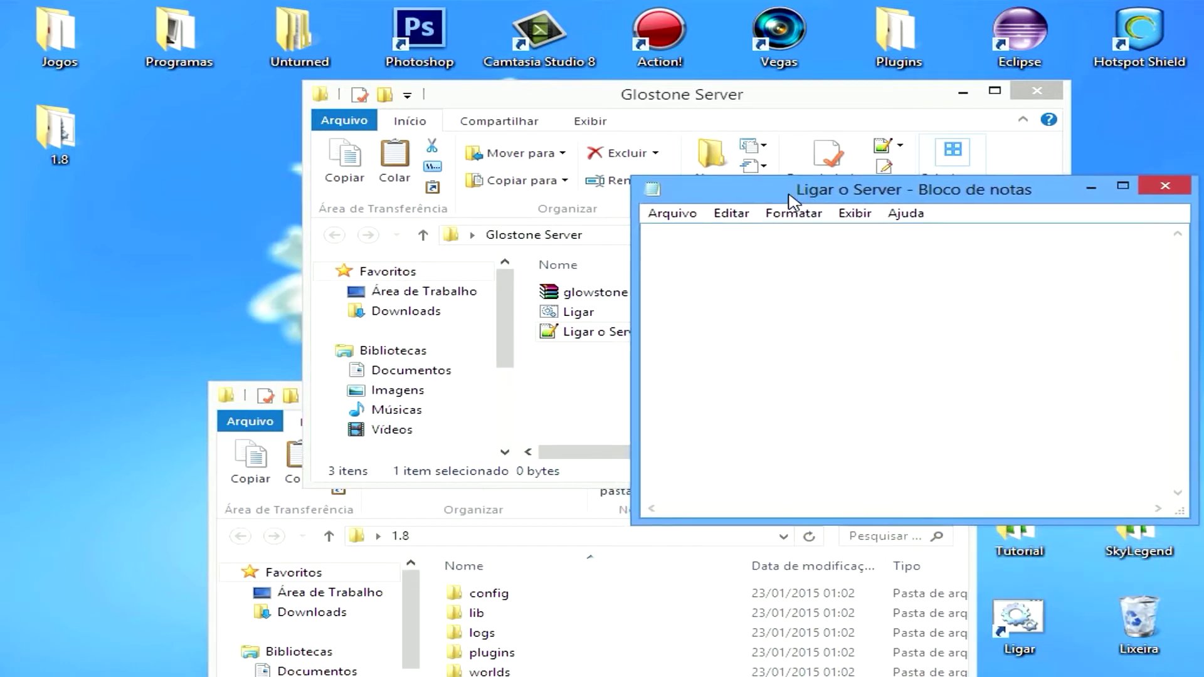
# Step: Open the Ligar batch file for editing and locate the jre7 folder in its Java path
pyautogui.rightClick(571, 312)
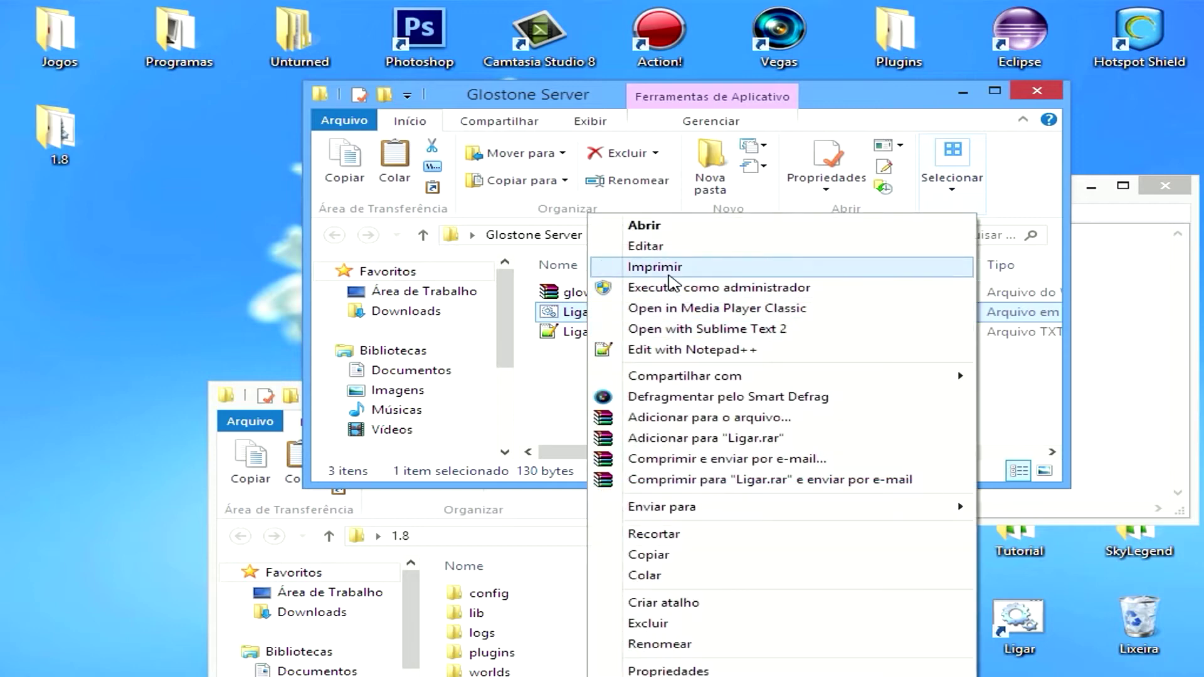
pyautogui.click(646, 247)
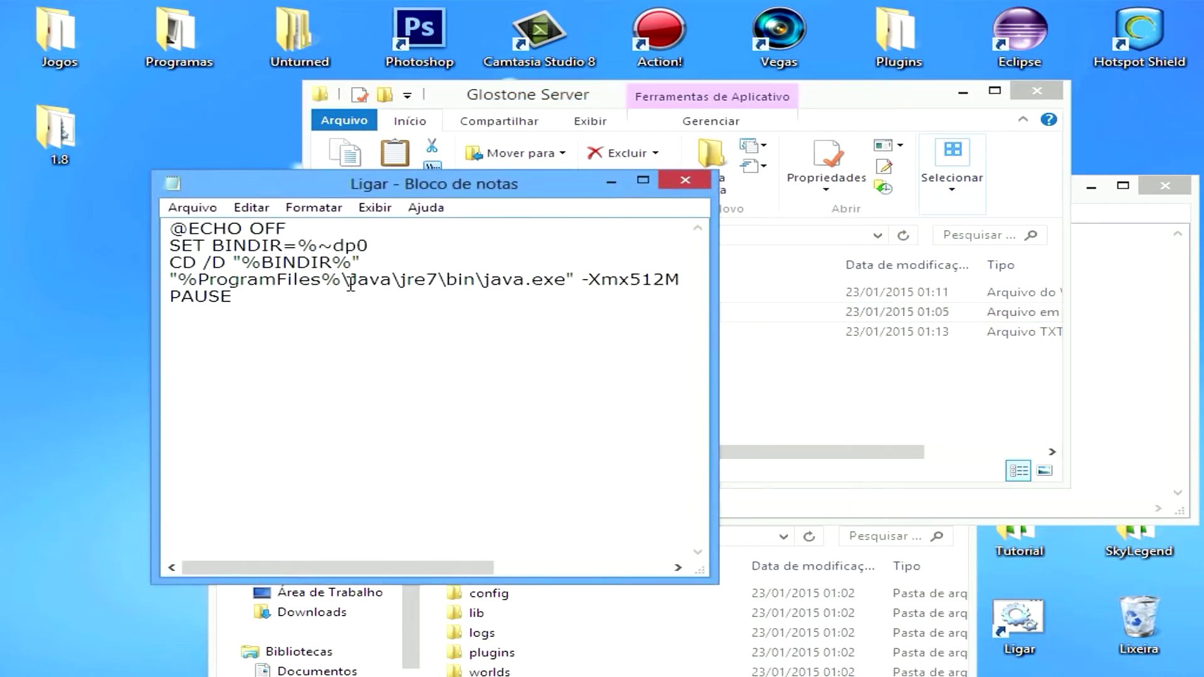
pyautogui.moveTo(363, 564); pyautogui.dragTo(401, 570)
pyautogui.moveTo(374, 284); pyautogui.dragTo(344, 280)
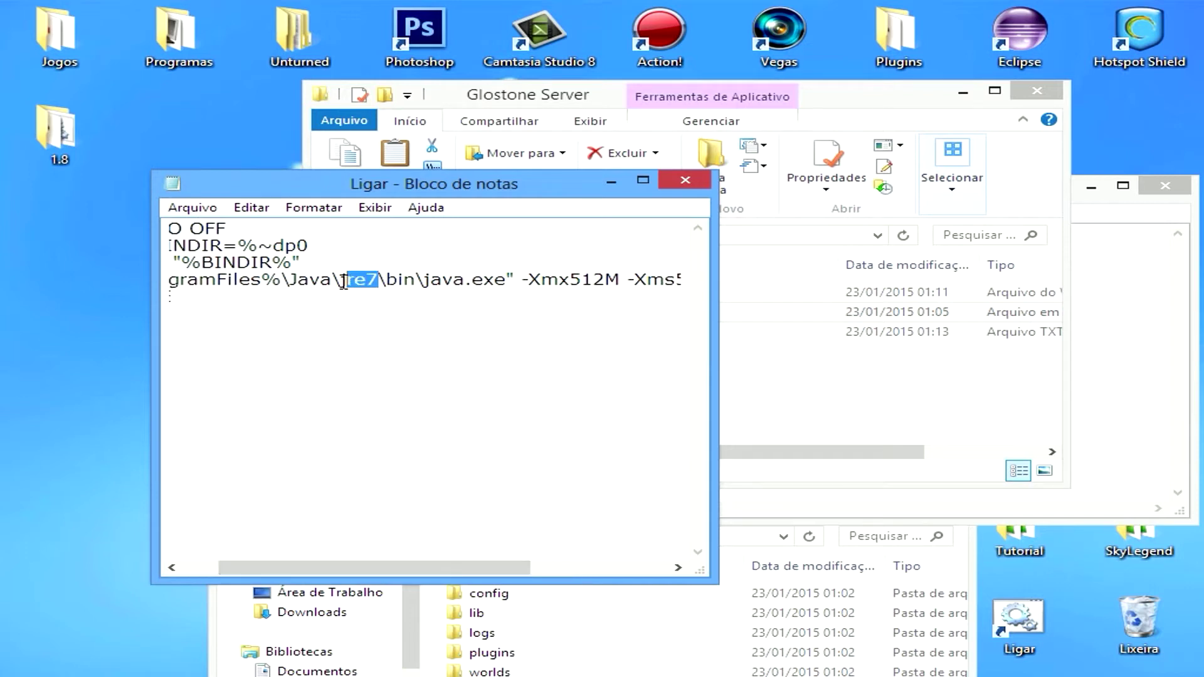
pyautogui.moveTo(354, 568); pyautogui.dragTo(336, 320)
pyautogui.moveTo(417, 279); pyautogui.dragTo(387, 276)
pyautogui.click(422, 280)
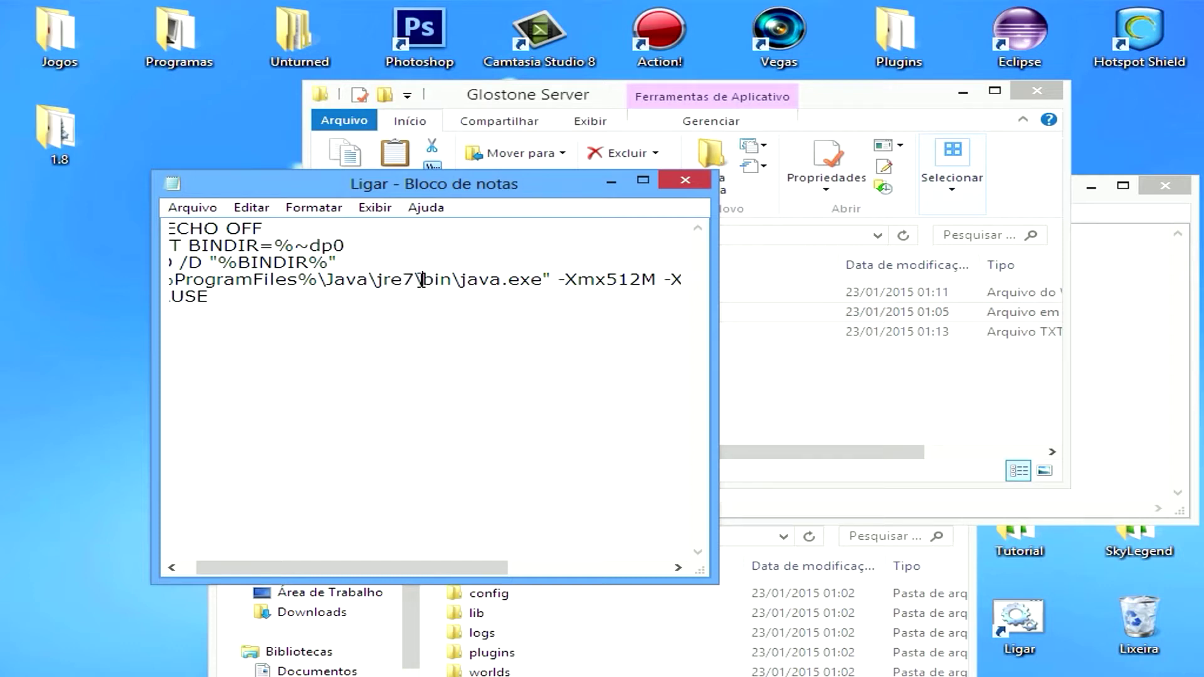
# Step: Change the Java folder in the Ligar script's launch line to jre1.8.0_25
pyautogui.moveTo(414, 278); pyautogui.dragTo(385, 279)
pyautogui.click(387, 276)
pyautogui.write('1.80')
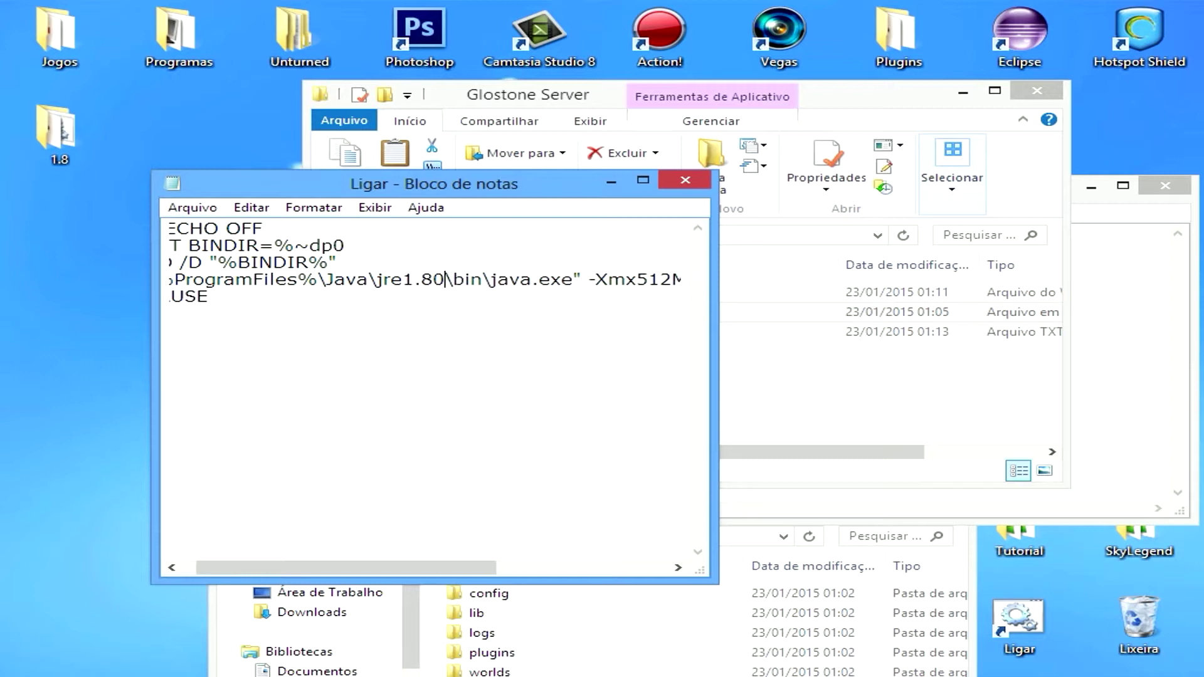
pyautogui.press('BackSpace')
pyautogui.write('.0')
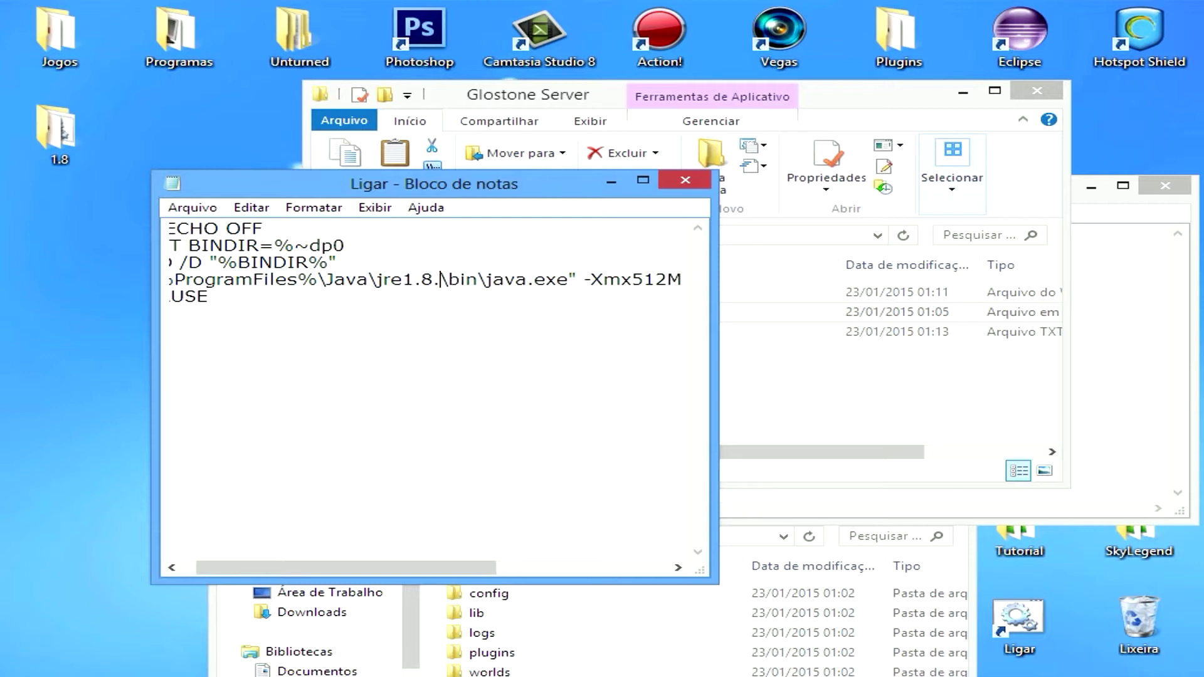
pyautogui.write('_25')
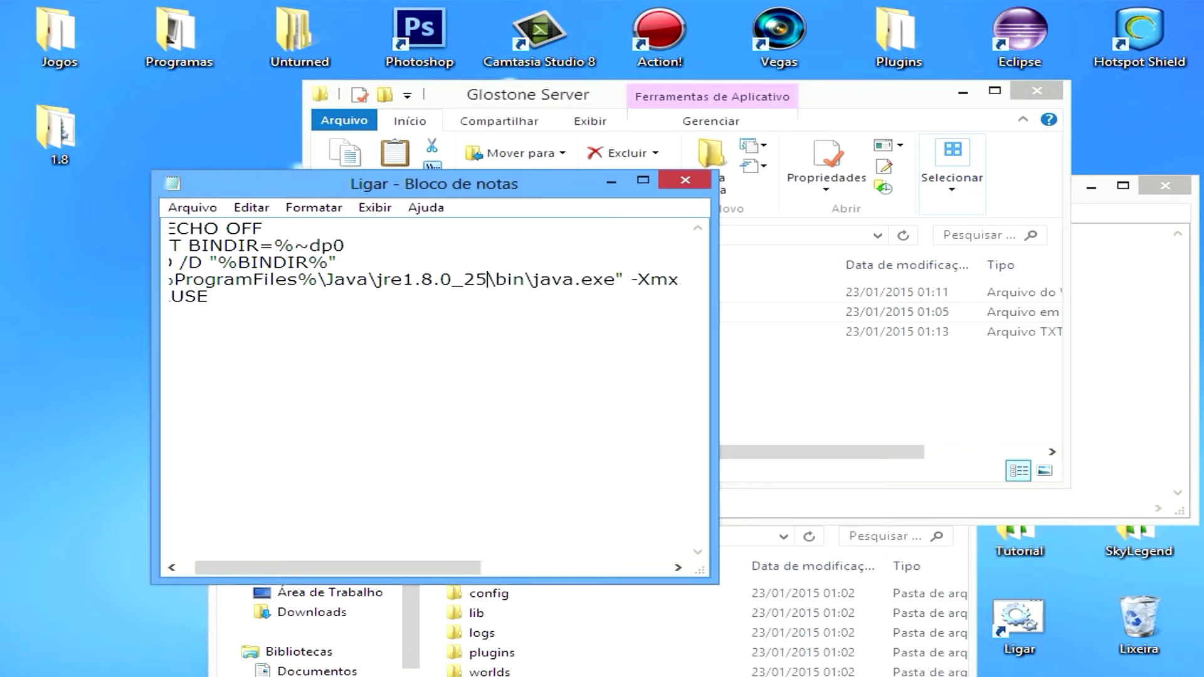
pyautogui.moveTo(414, 567); pyautogui.dragTo(350, 567)
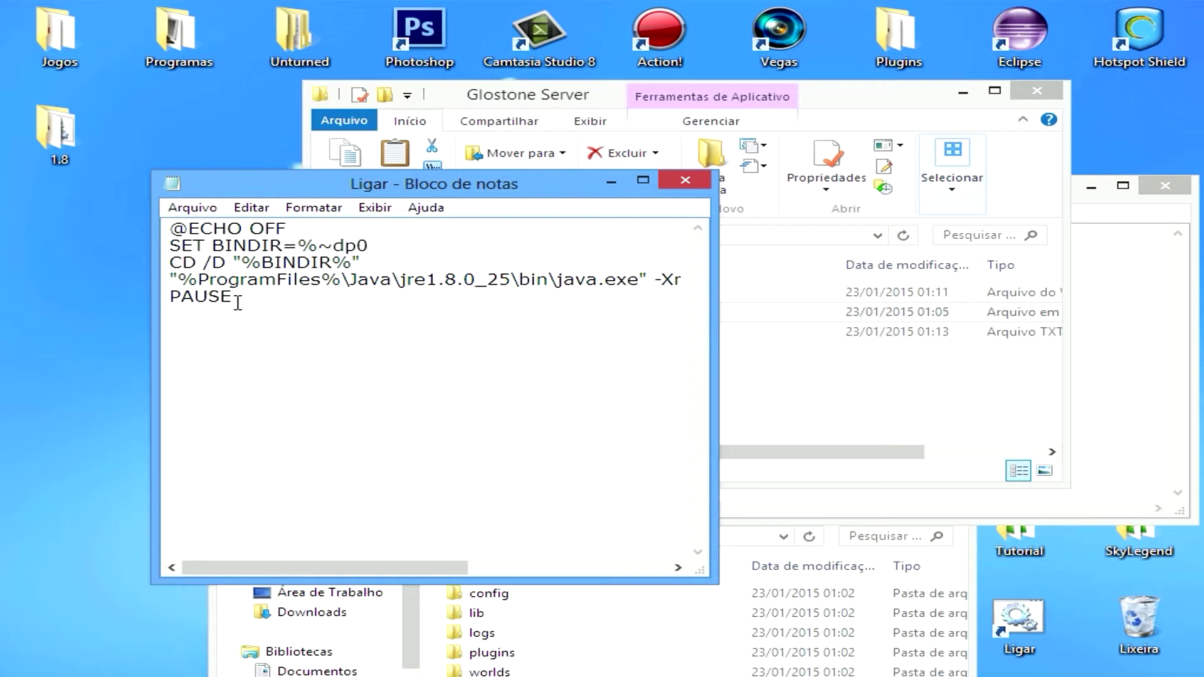
pyautogui.moveTo(226, 296); pyautogui.dragTo(132, 214)
pyautogui.hotkey('ctrl', 'c')
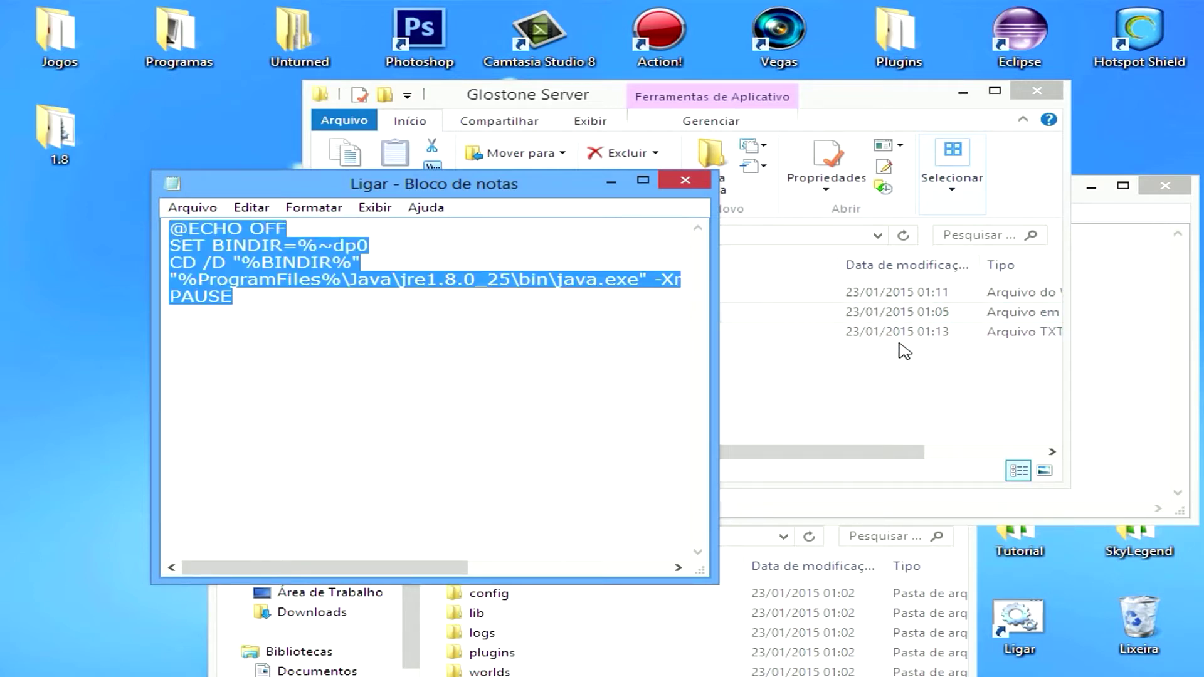
pyautogui.click(861, 374)
pyautogui.click(1115, 358)
pyautogui.moveTo(802, 199); pyautogui.dragTo(663, 223)
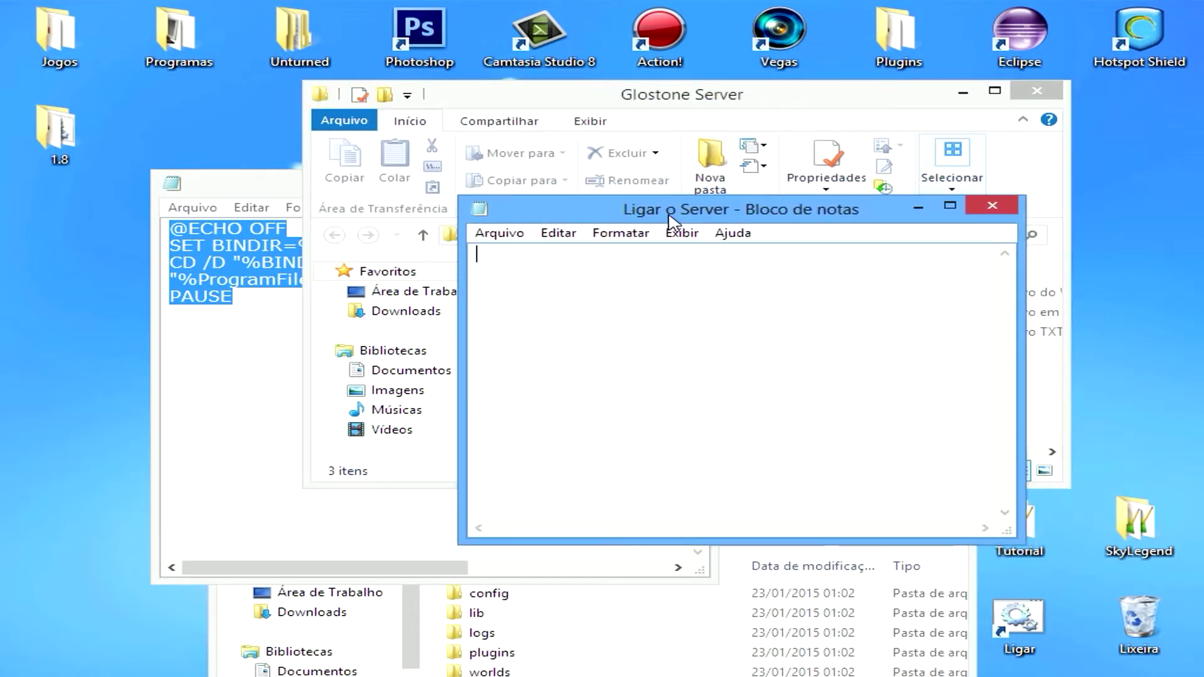
pyautogui.hotkey('ctrl', 'v')
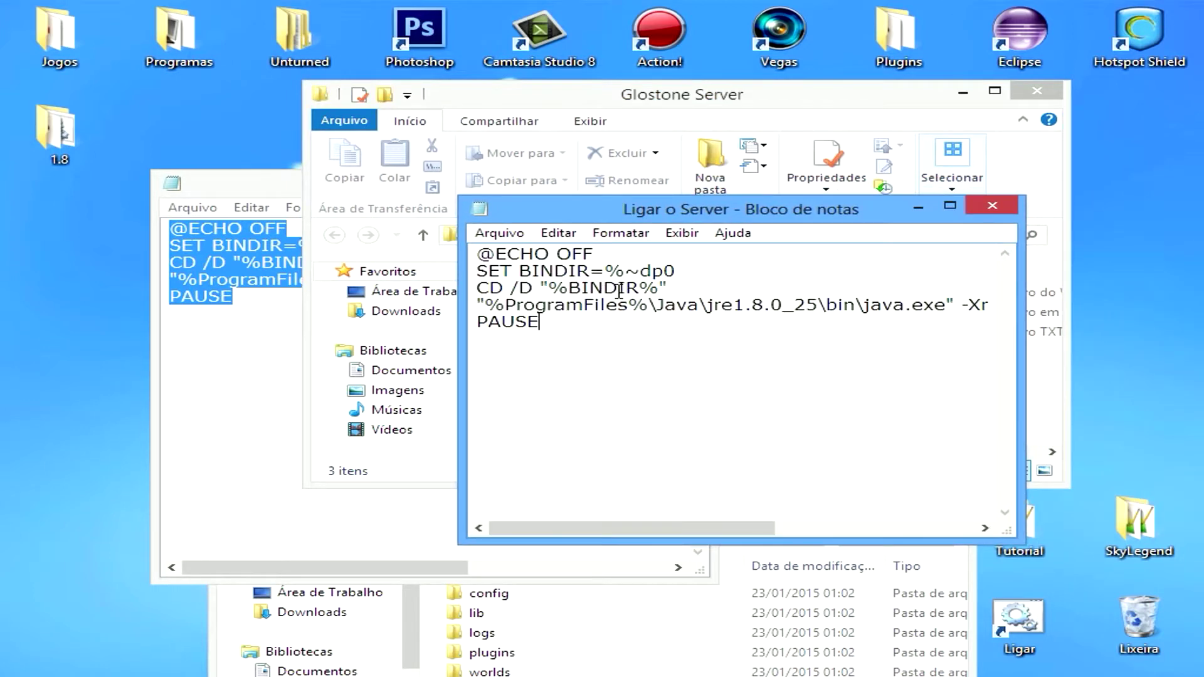
# Step: Save the document as "Ligar o Server.bat" in the Glostone Server folder and minimize its window
pyautogui.click(513, 240)
pyautogui.click(540, 314)
pyautogui.click(735, 580)
pyautogui.click(735, 590)
pyautogui.click(728, 554)
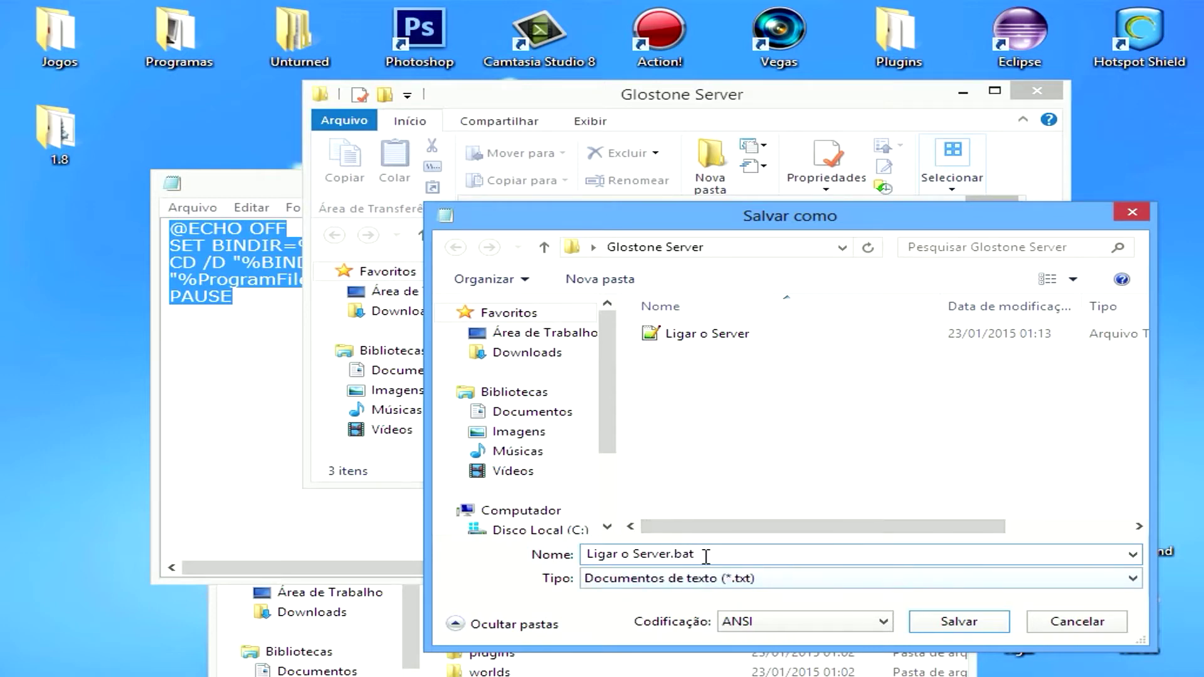
pyautogui.click(979, 626)
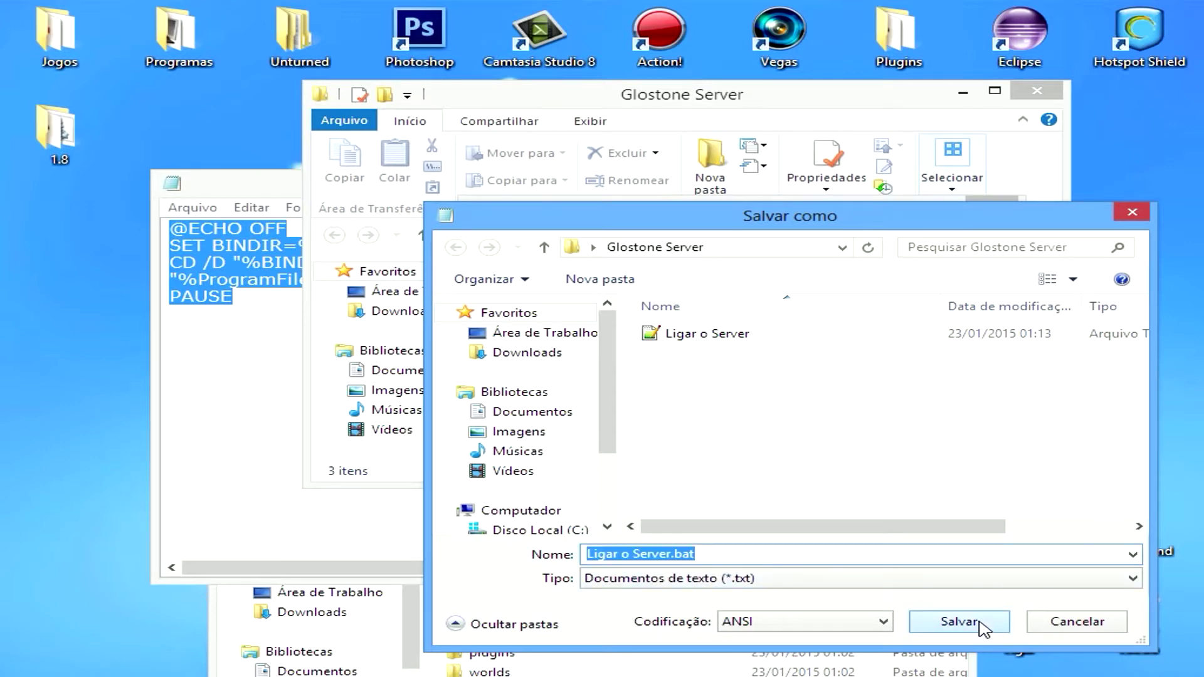
pyautogui.moveTo(869, 201); pyautogui.dragTo(649, 164)
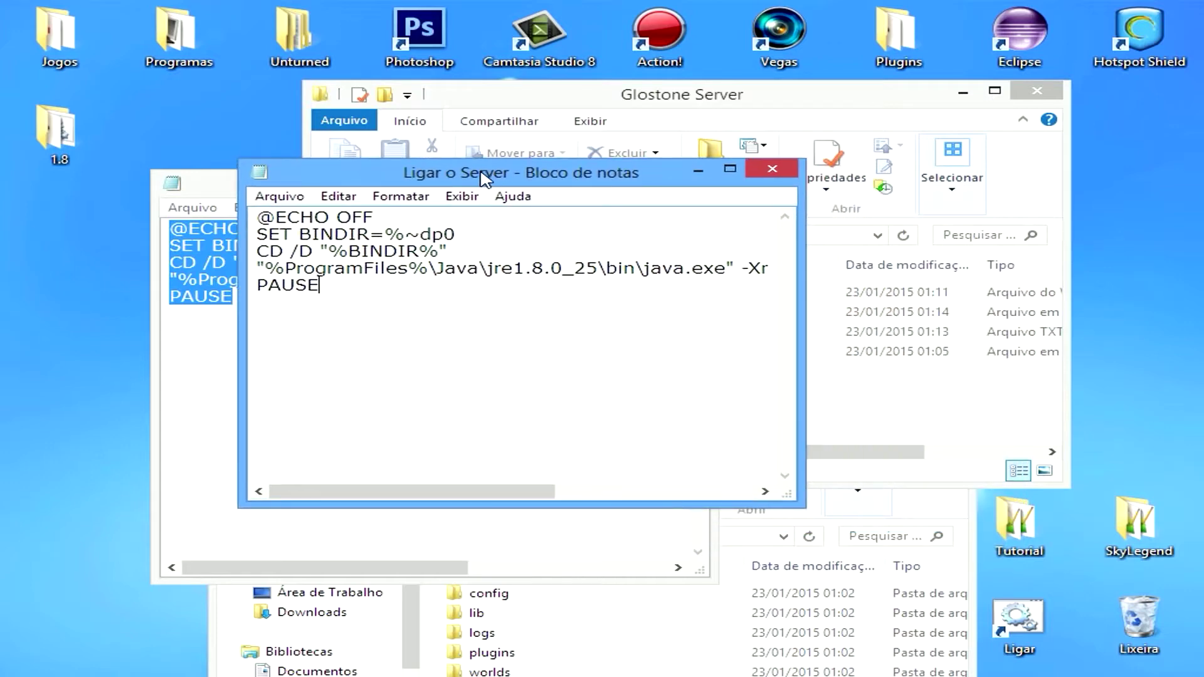
pyautogui.click(697, 167)
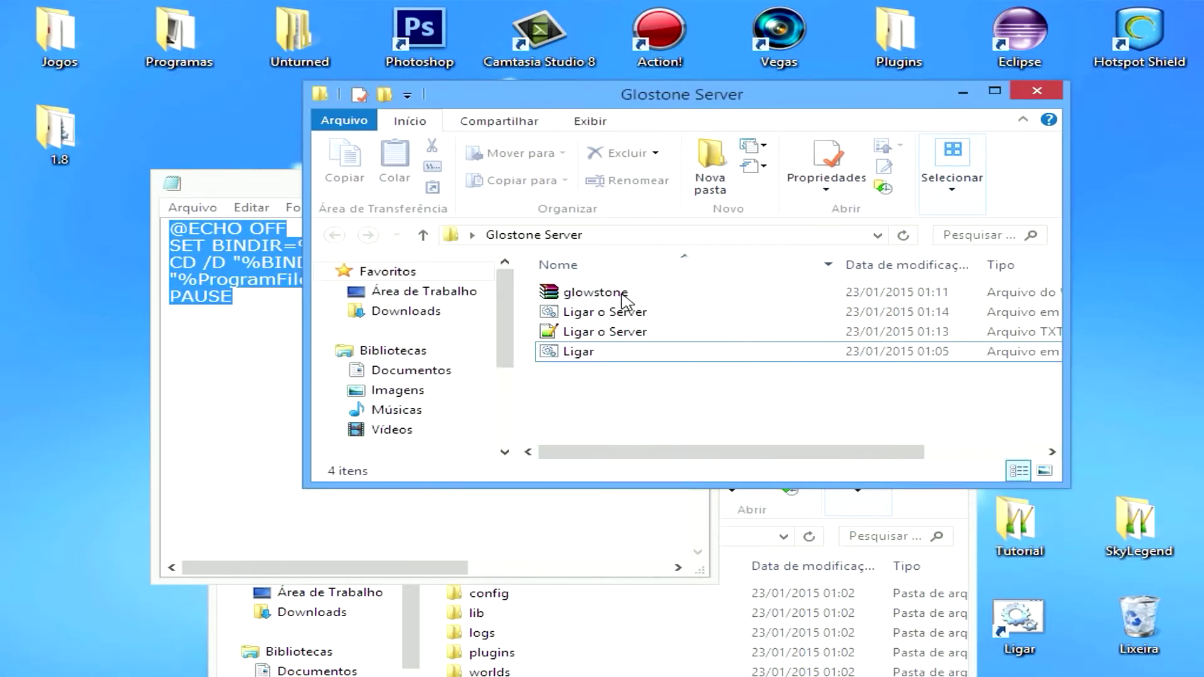
# Step: Shut down the previously running server with the stop command and close its console
pyautogui.doubleClick(596, 317)
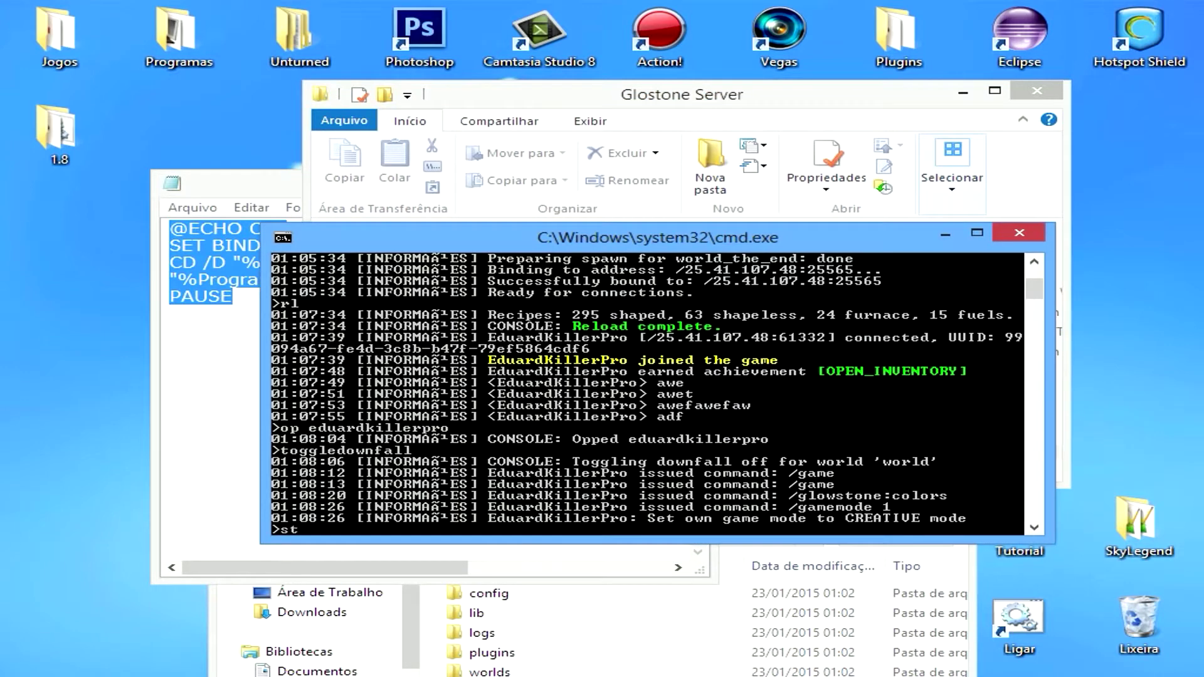
pyautogui.moveTo(520, 414)
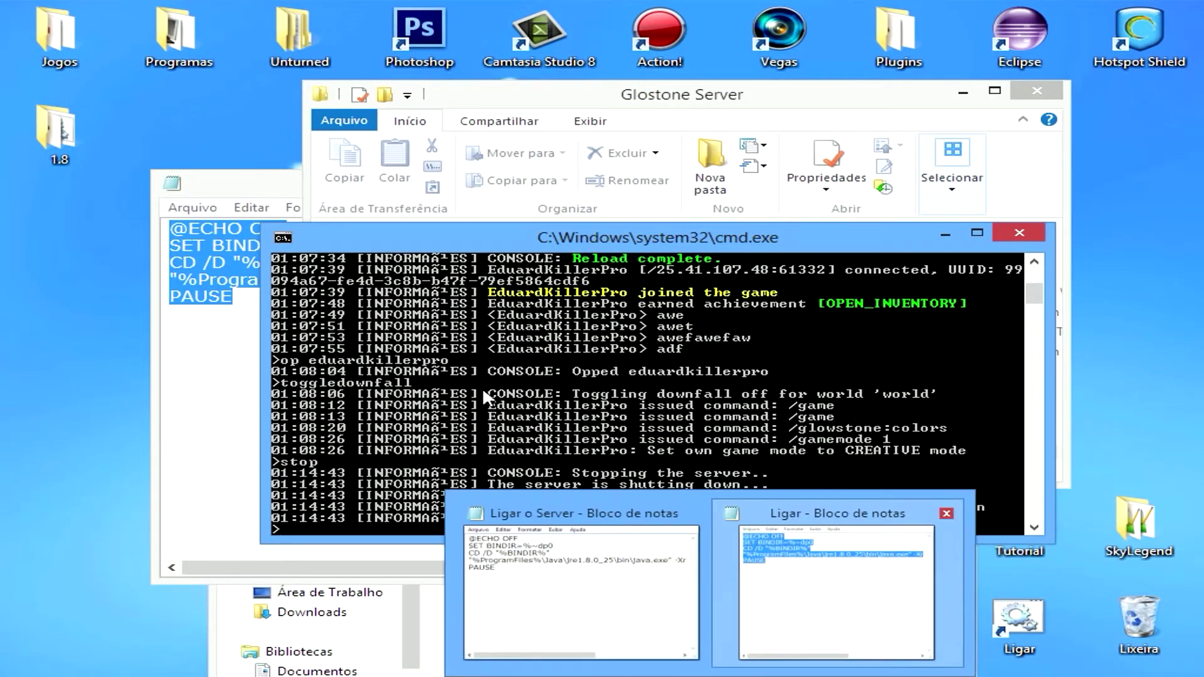
pyautogui.moveTo(645, 241); pyautogui.dragTo(595, 118)
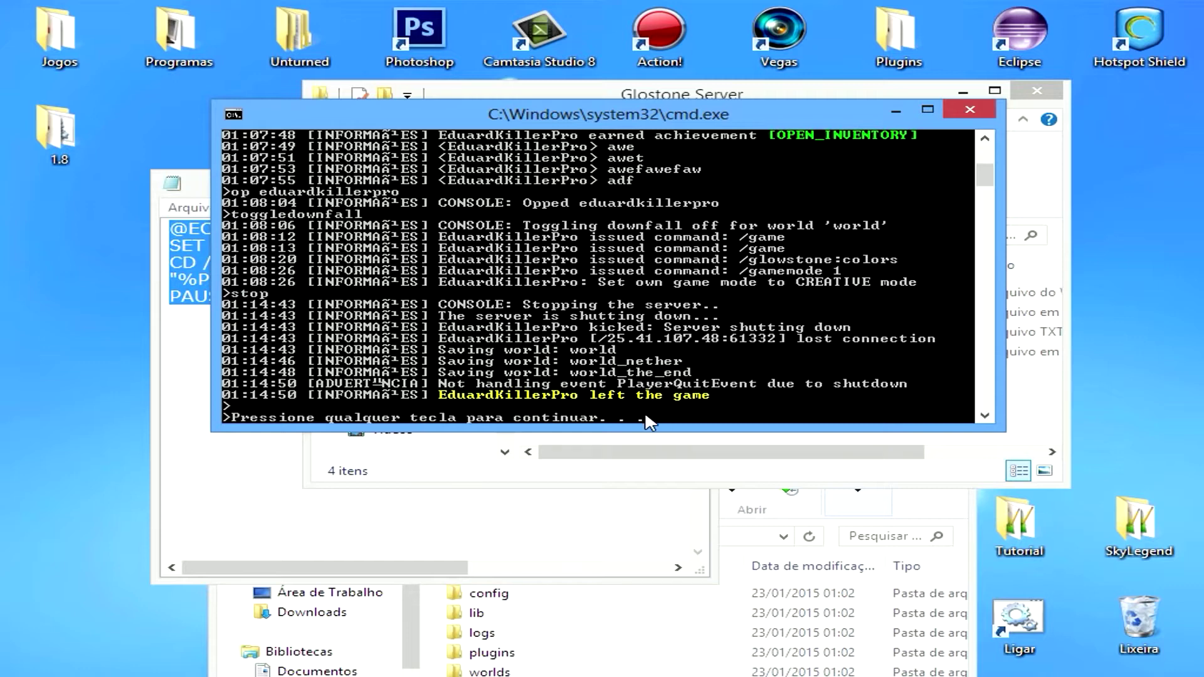
pyautogui.press('Return')
# Step: Run the Ligar o Server batch file to start the new Glowstone server, and reposition its console window
pyautogui.click(607, 320)
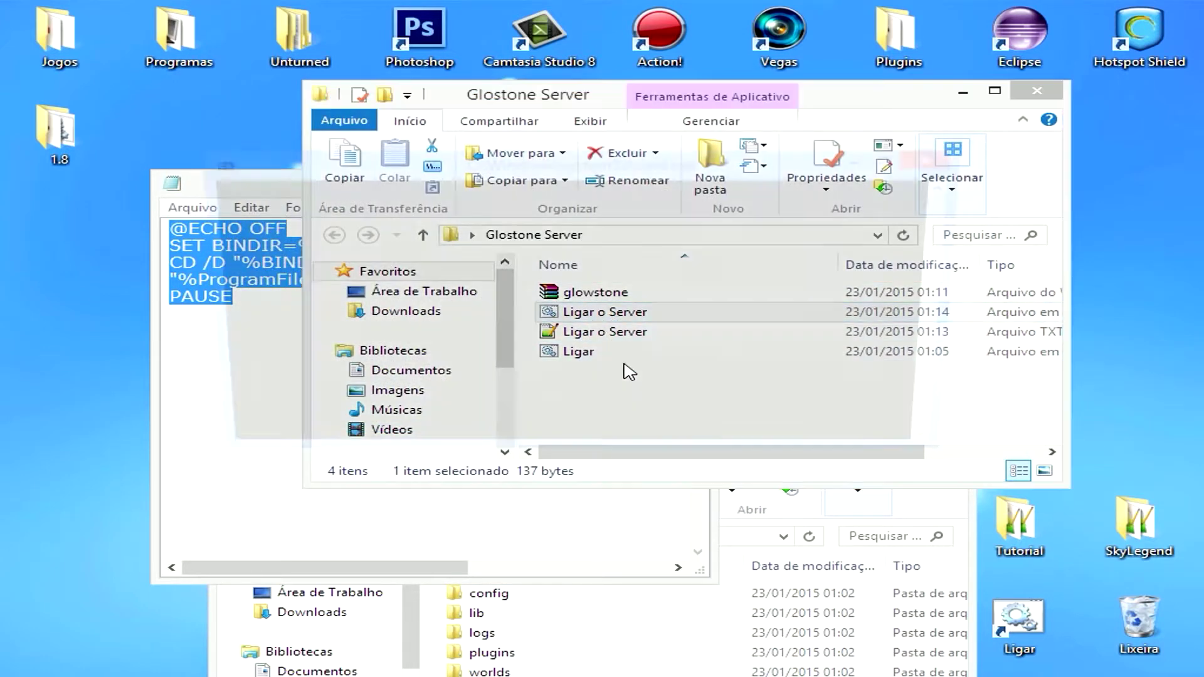
pyautogui.doubleClick(605, 313)
pyautogui.moveTo(709, 142); pyautogui.dragTo(678, 149)
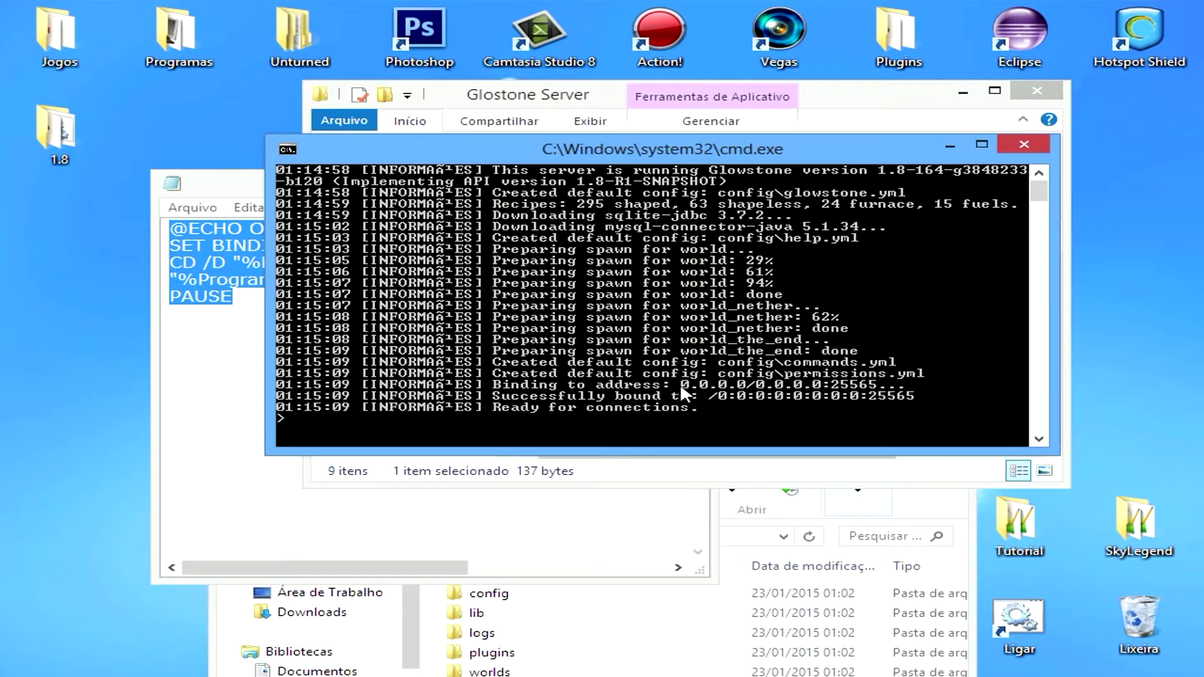
# Step: Switch to Minecraft 1.8.1, try to join the local server from the multiplayer list, and return to the list
pyautogui.hotkey('alt', 'Tab')
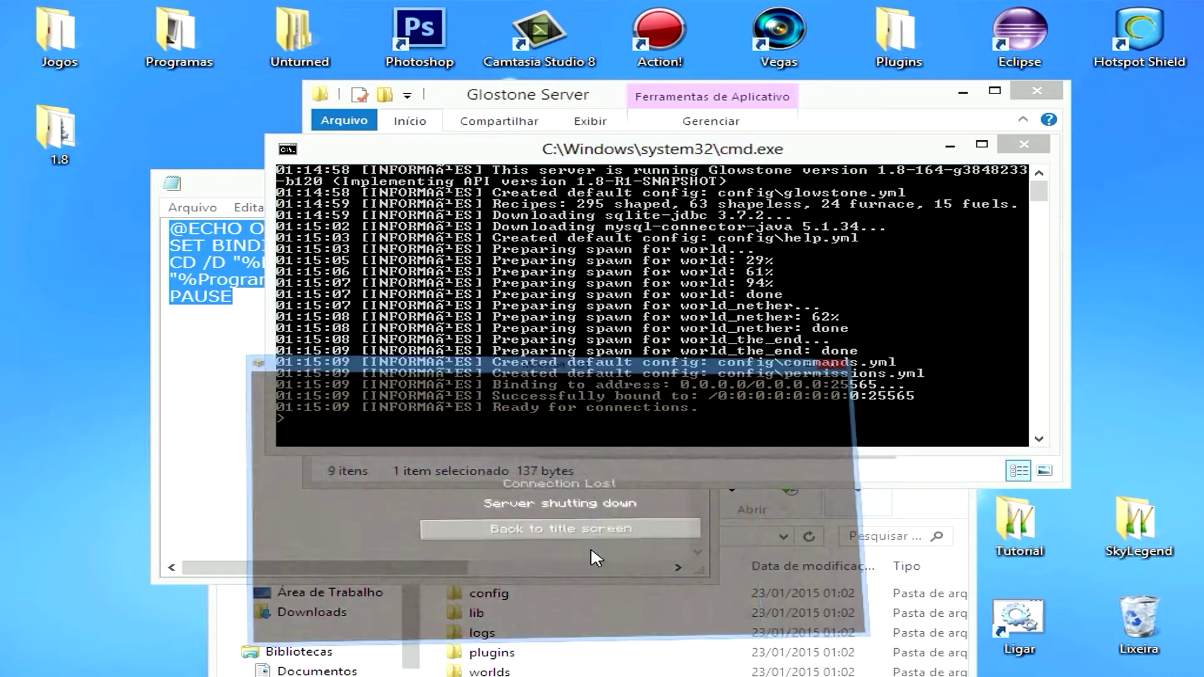
pyautogui.click(615, 432)
pyautogui.doubleClick(589, 292)
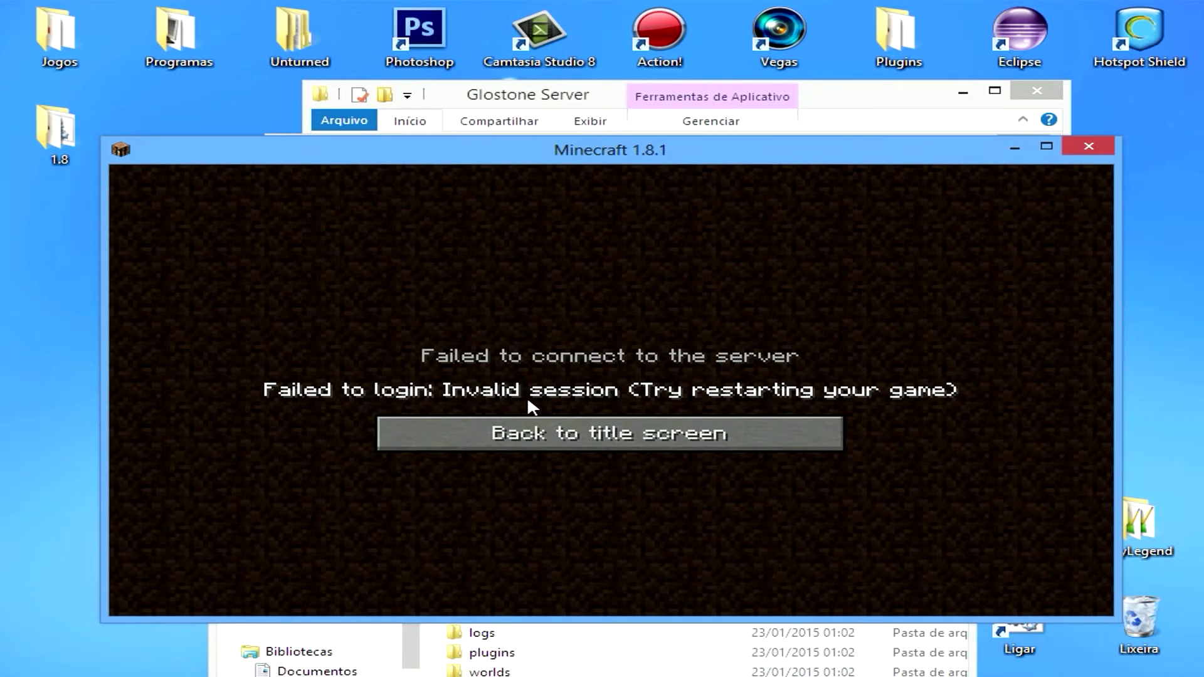
pyautogui.click(583, 431)
# Step: Open the glowstone configuration file from the config folder inside the Glostone Server folder
pyautogui.click(712, 119)
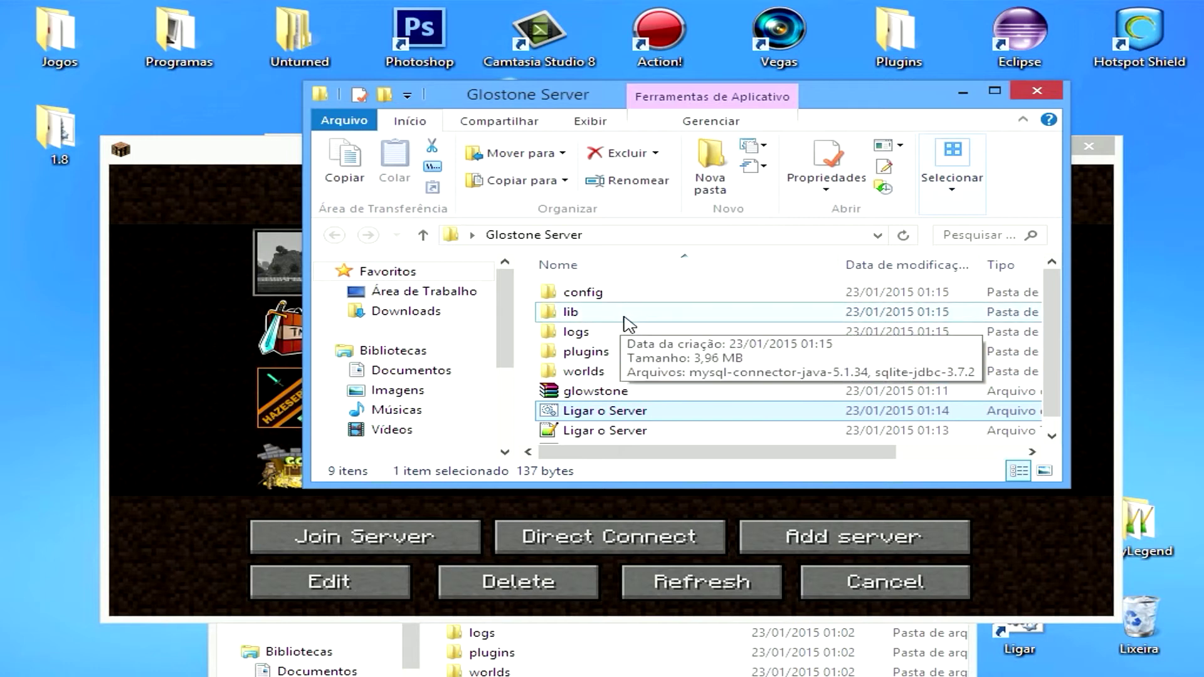
pyautogui.click(576, 292)
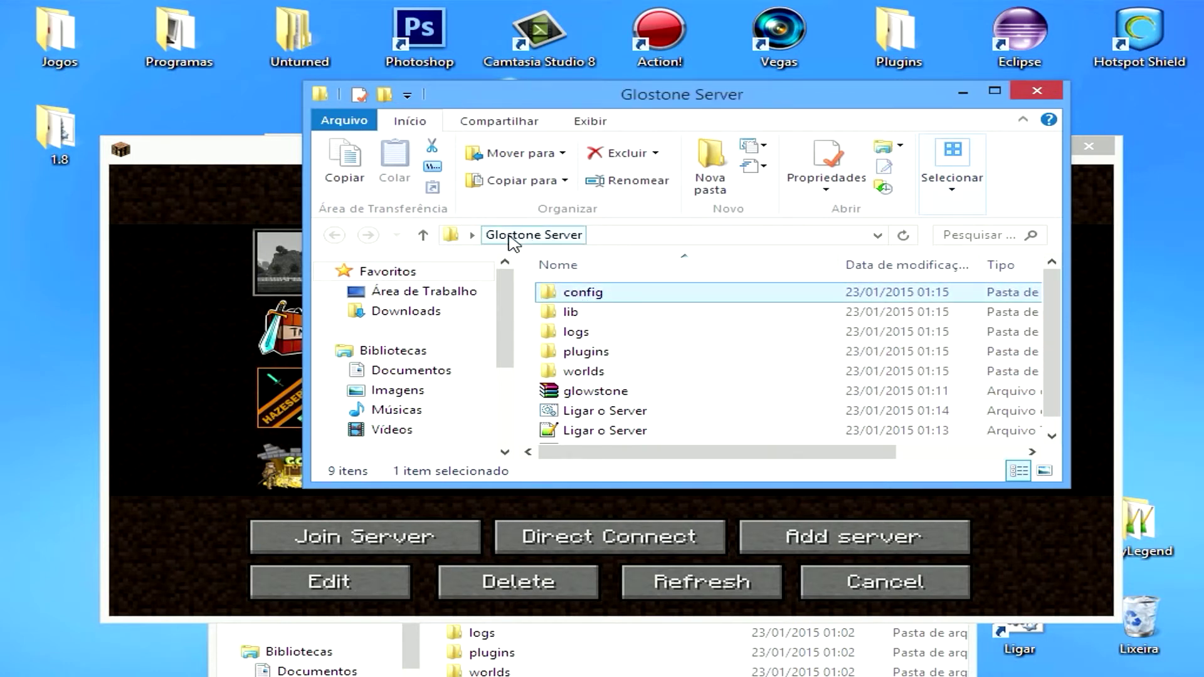
pyautogui.doubleClick(572, 293)
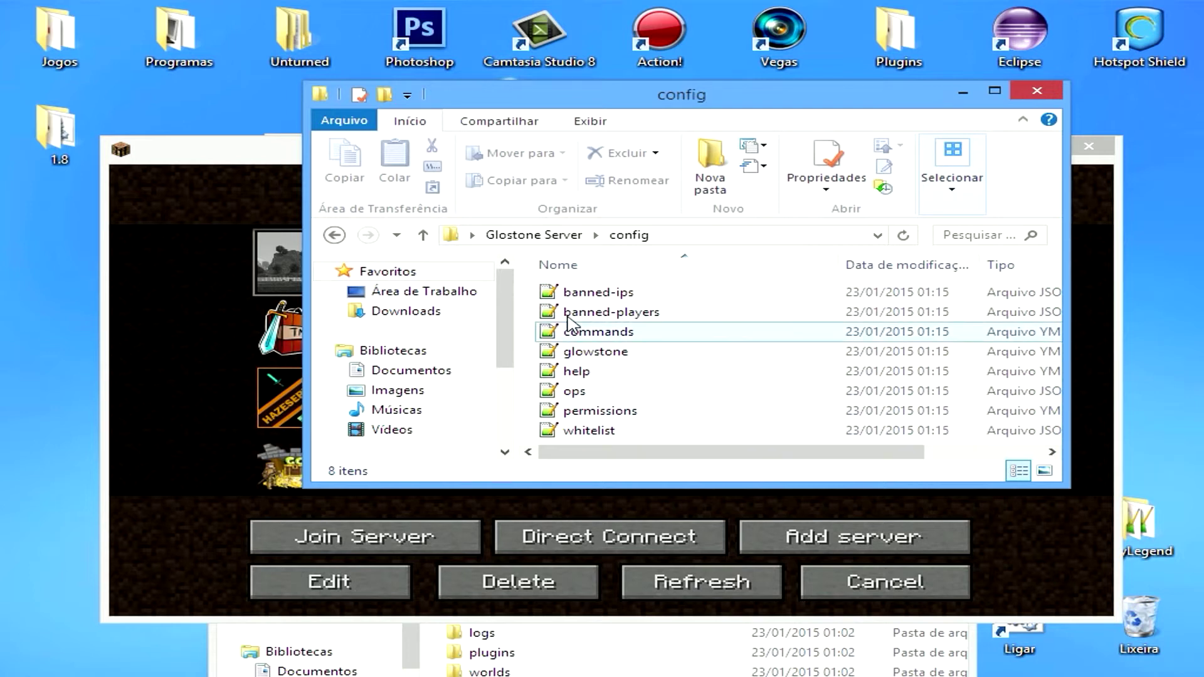
pyautogui.click(601, 356)
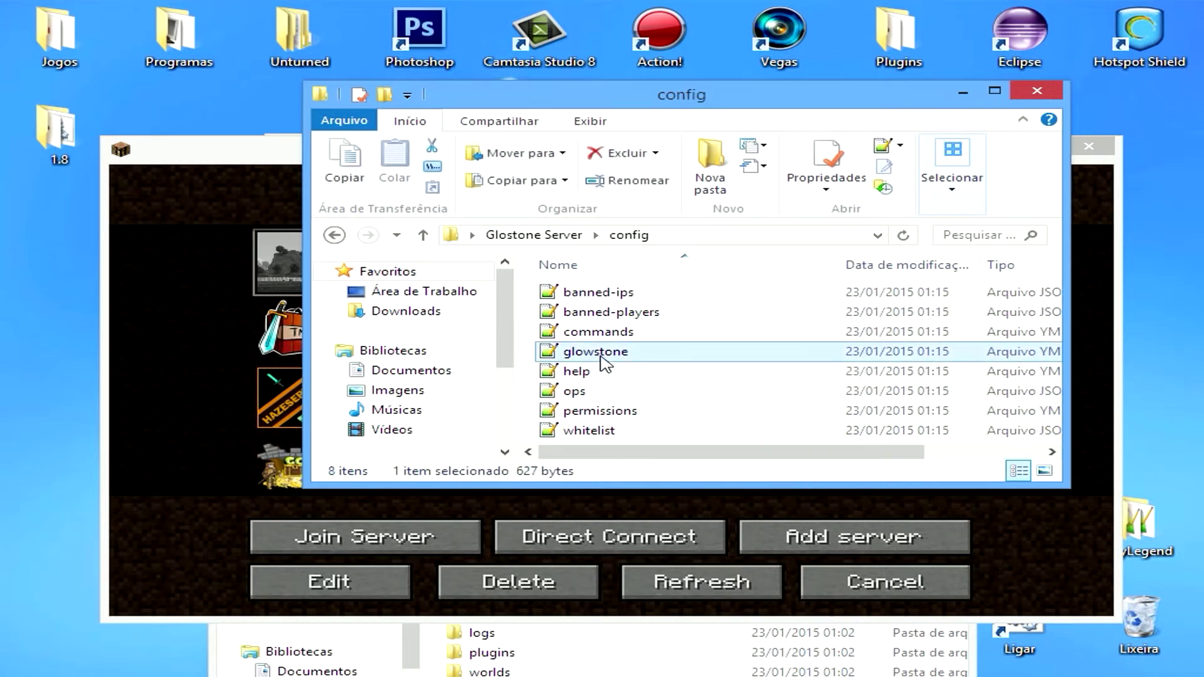
pyautogui.doubleClick(574, 348)
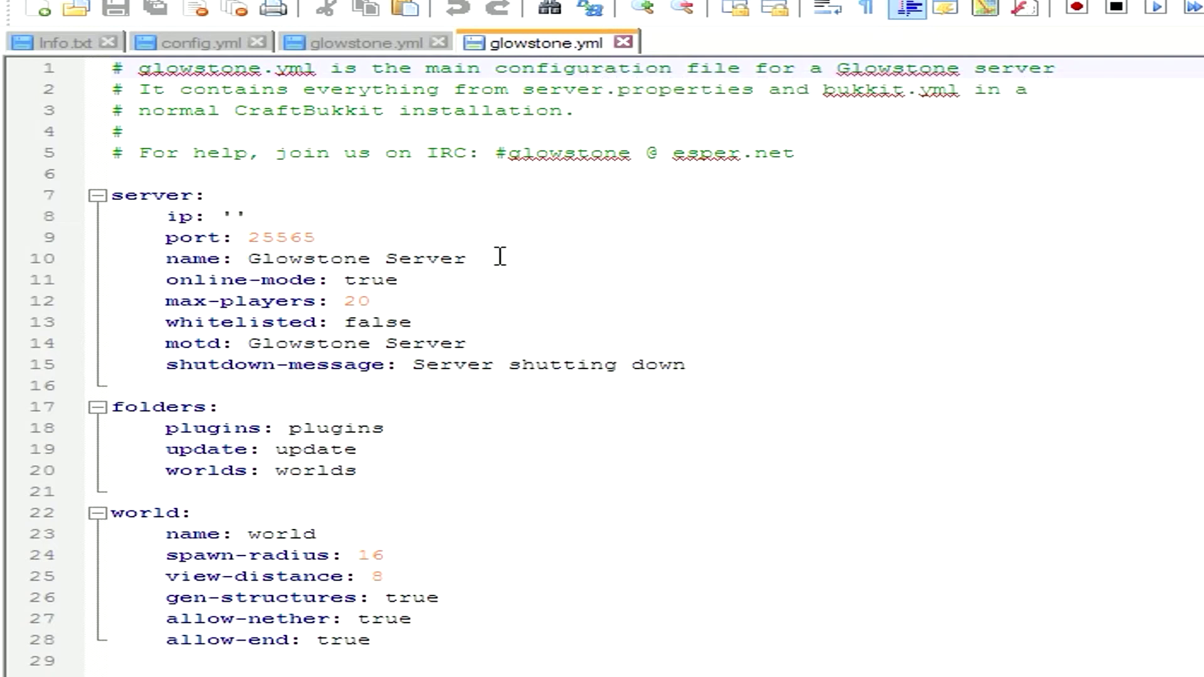
pyautogui.click(270, 555)
pyautogui.moveTo(393, 635); pyautogui.dragTo(73, 556)
pyautogui.click(253, 487)
# Step: Copy the computer's network address from the LogMeIn window and enter 25.41.107.48 between the quotes of the server's ip setting
pyautogui.click(234, 216)
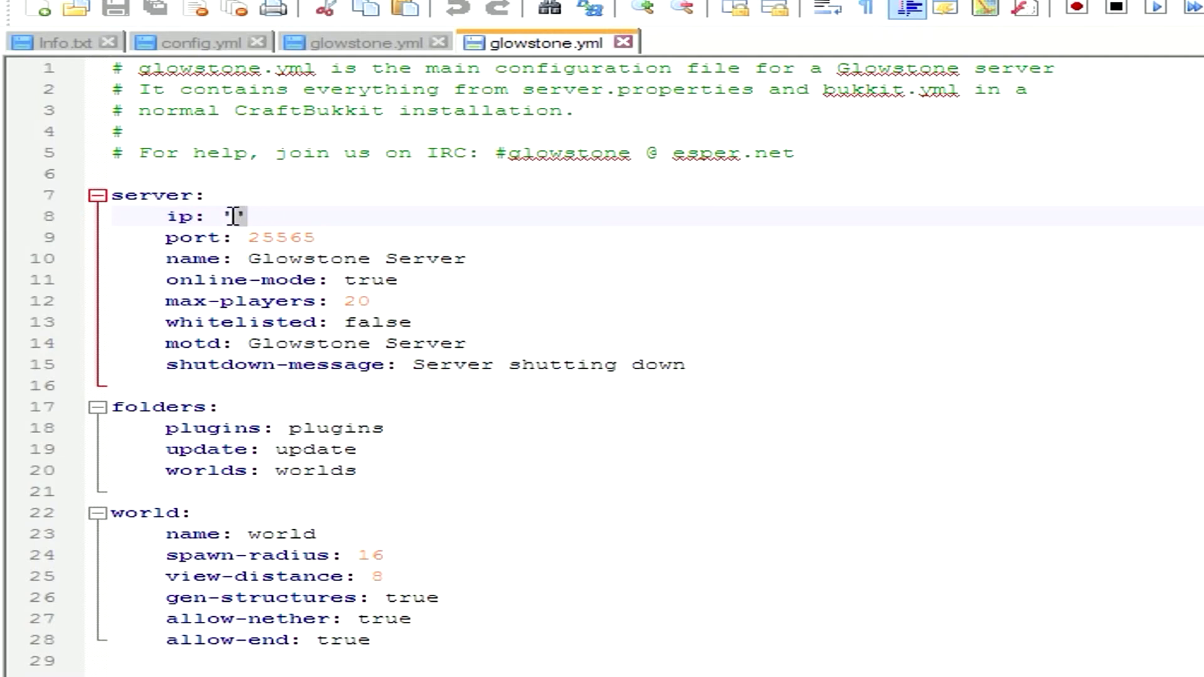
pyautogui.doubleClick(231, 215)
pyautogui.click(264, 213)
pyautogui.doubleClick(231, 218)
pyautogui.click(287, 217)
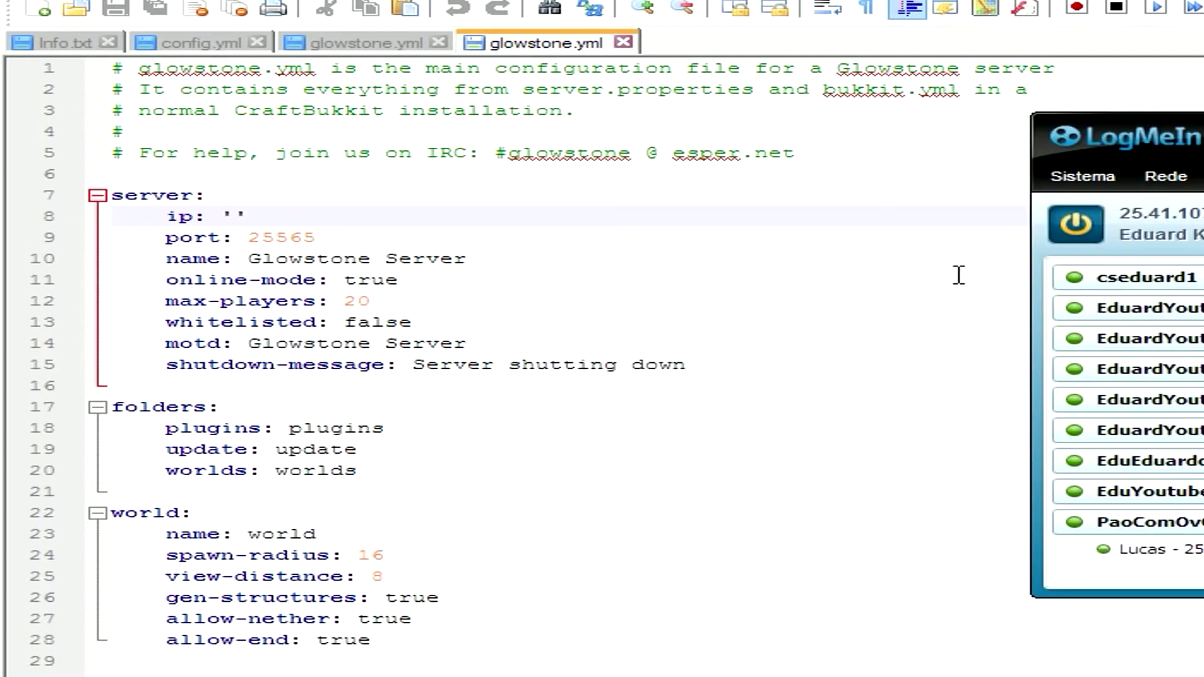
pyautogui.click(1140, 223)
pyautogui.click(1170, 230)
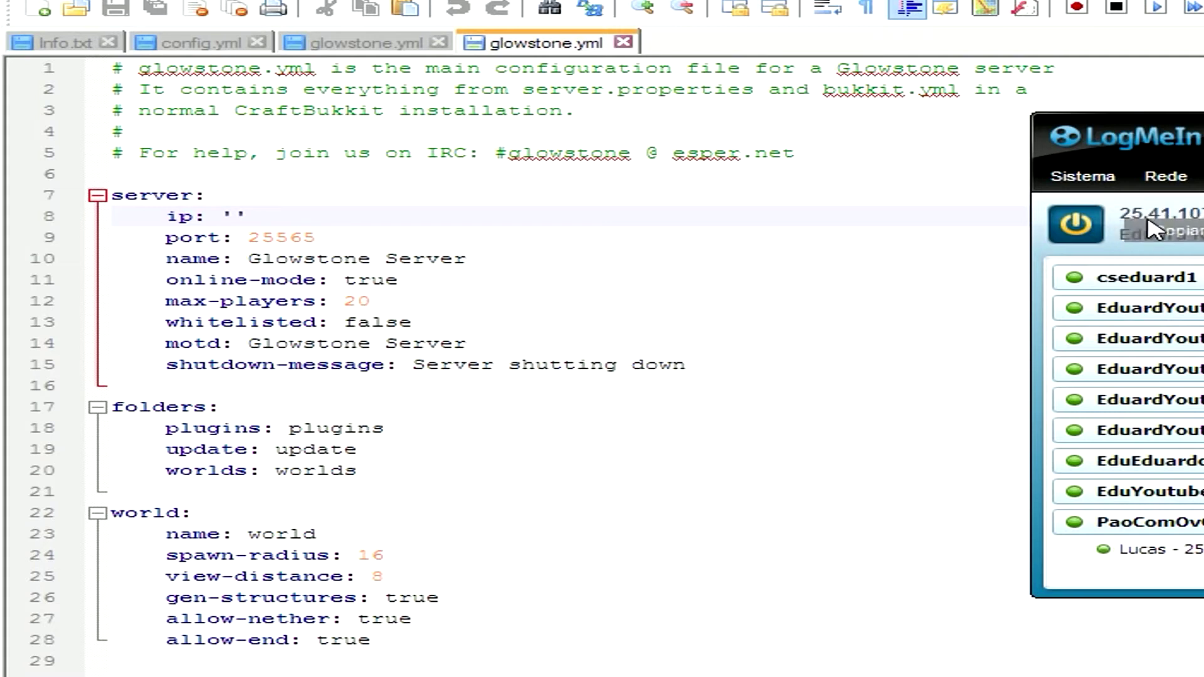
pyautogui.click(233, 217)
pyautogui.write('25.41.107.48')
# Step: Replace the server's name value with SkyLegend in glowstone.yml
pyautogui.moveTo(317, 238); pyautogui.dragTo(247, 237)
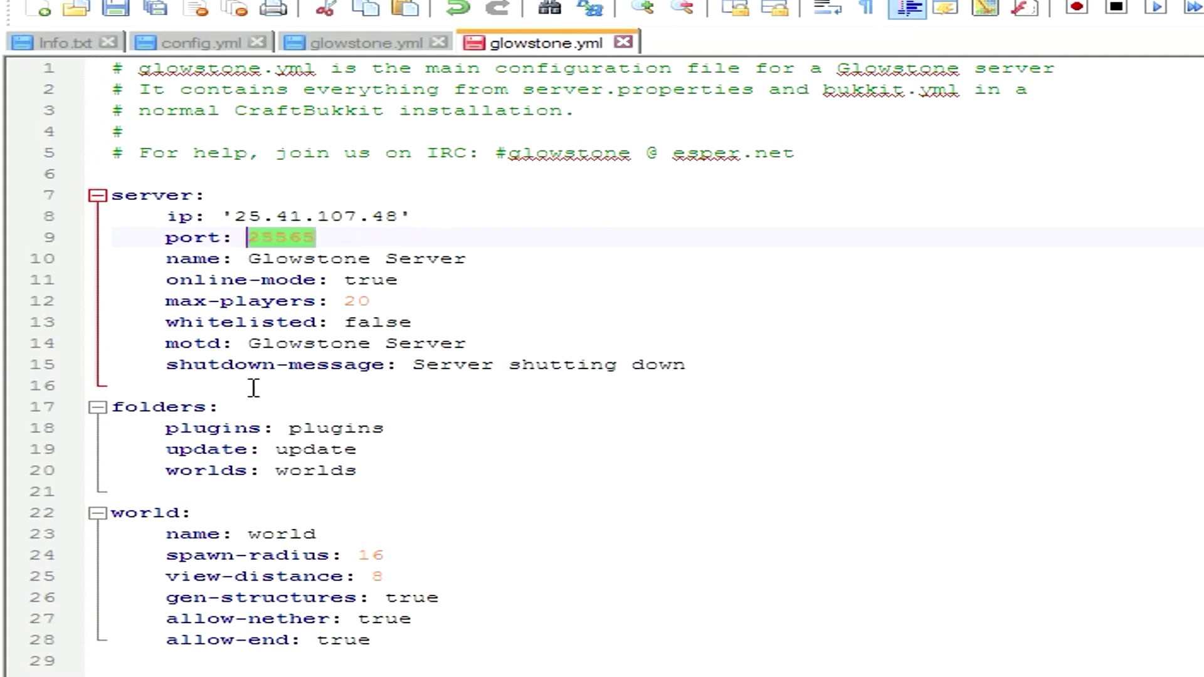
pyautogui.doubleClick(287, 259)
pyautogui.moveTo(467, 258); pyautogui.dragTo(265, 264)
pyautogui.write('SkyLegend')
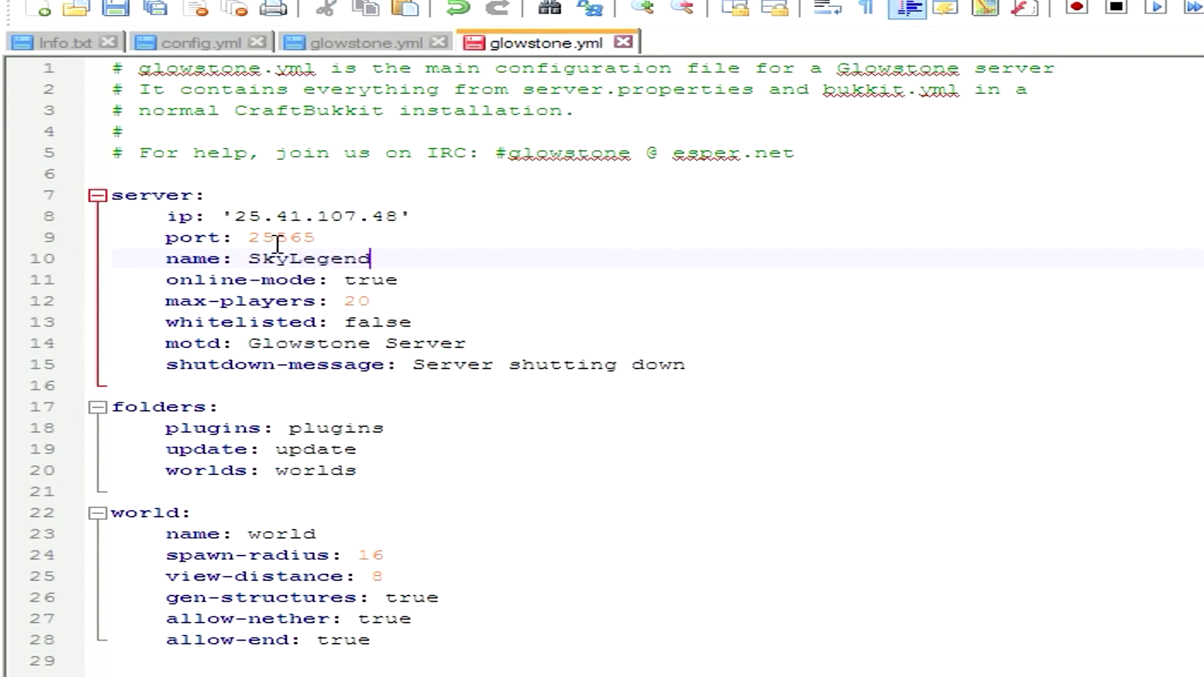
# Step: Replace the server's motd text with "Bem vindo! ao Skylegend", dismissing the autocomplete suggestion
pyautogui.doubleClick(381, 323)
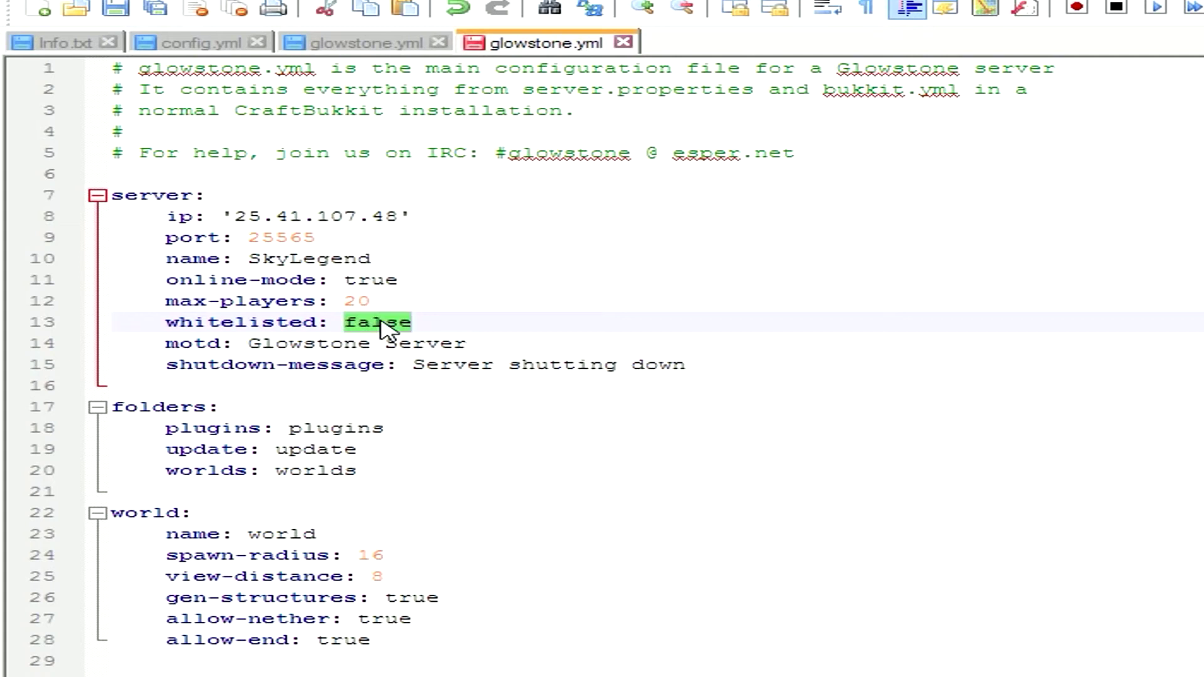
pyautogui.doubleClick(355, 302)
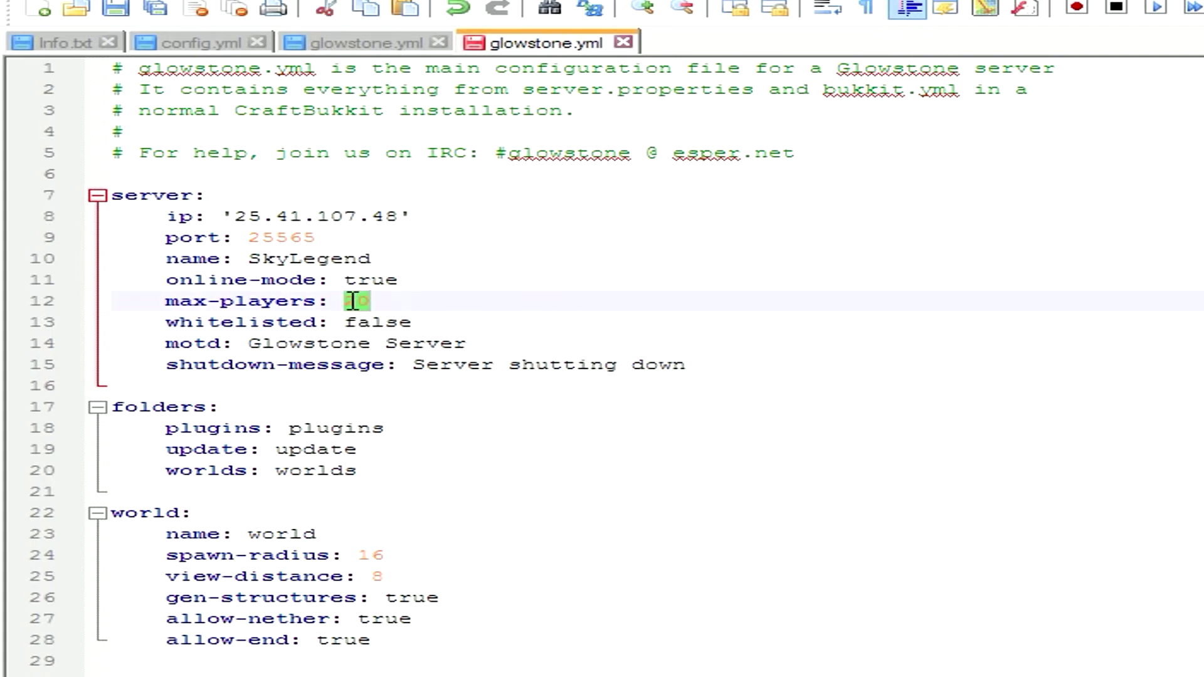
pyautogui.doubleClick(442, 343)
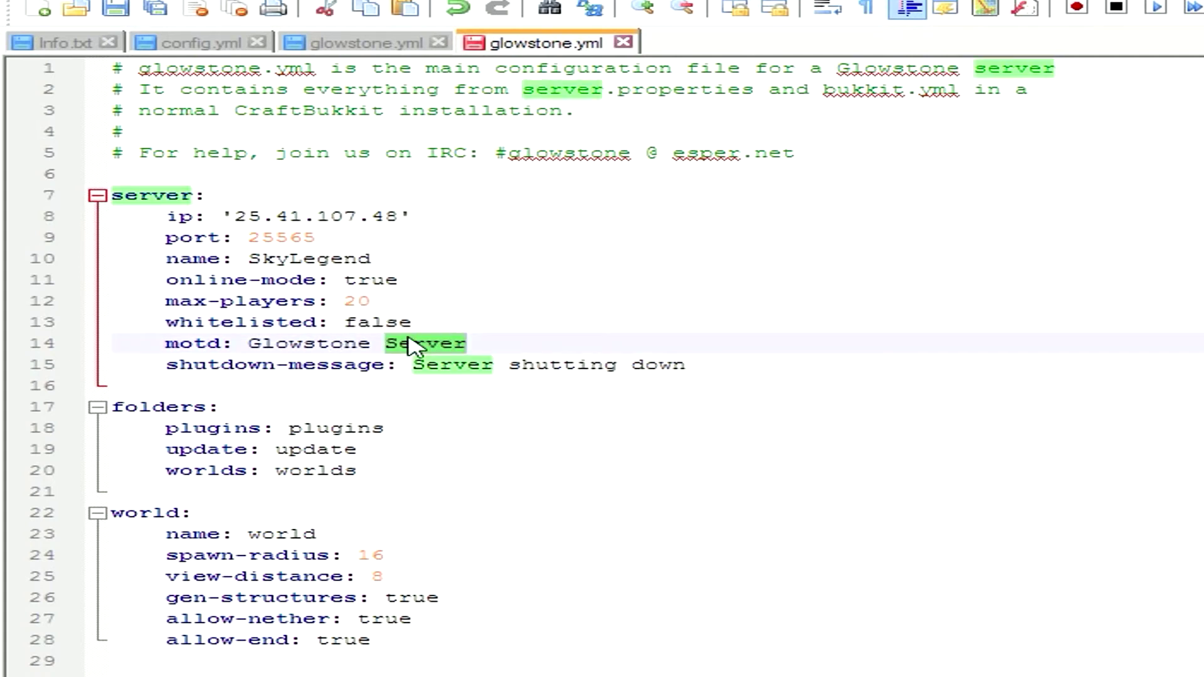
pyautogui.click(504, 342)
pyautogui.moveTo(504, 341); pyautogui.dragTo(260, 349)
pyautogui.write('Bem vindo! ao Skylegend')
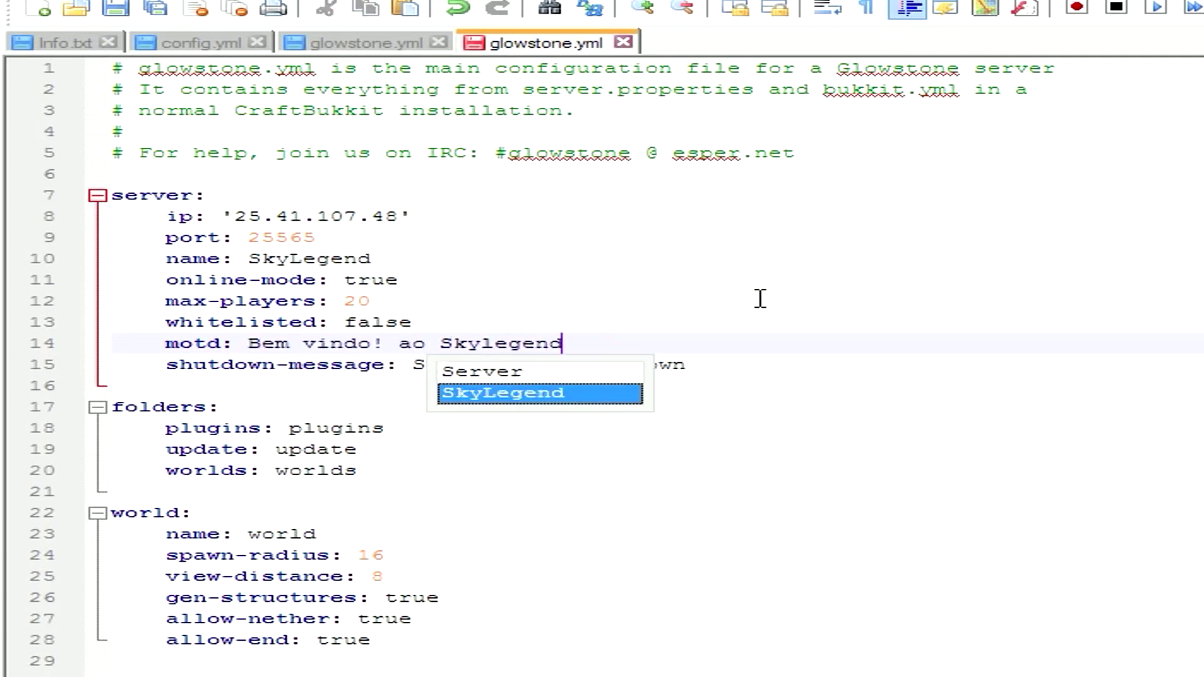
pyautogui.press('Escape')
pyautogui.press('Up')
# Step: Replace the shutdown-message text with "O server Fechou"
pyautogui.moveTo(725, 366); pyautogui.dragTo(413, 357)
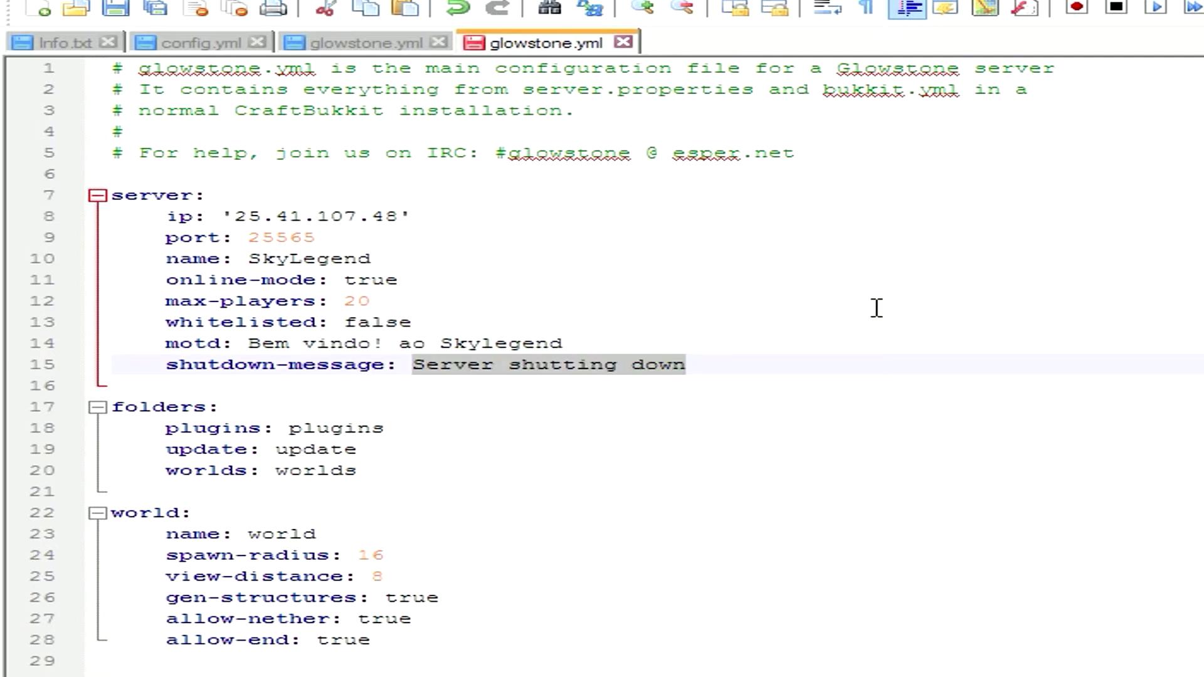
pyautogui.write('O ser')
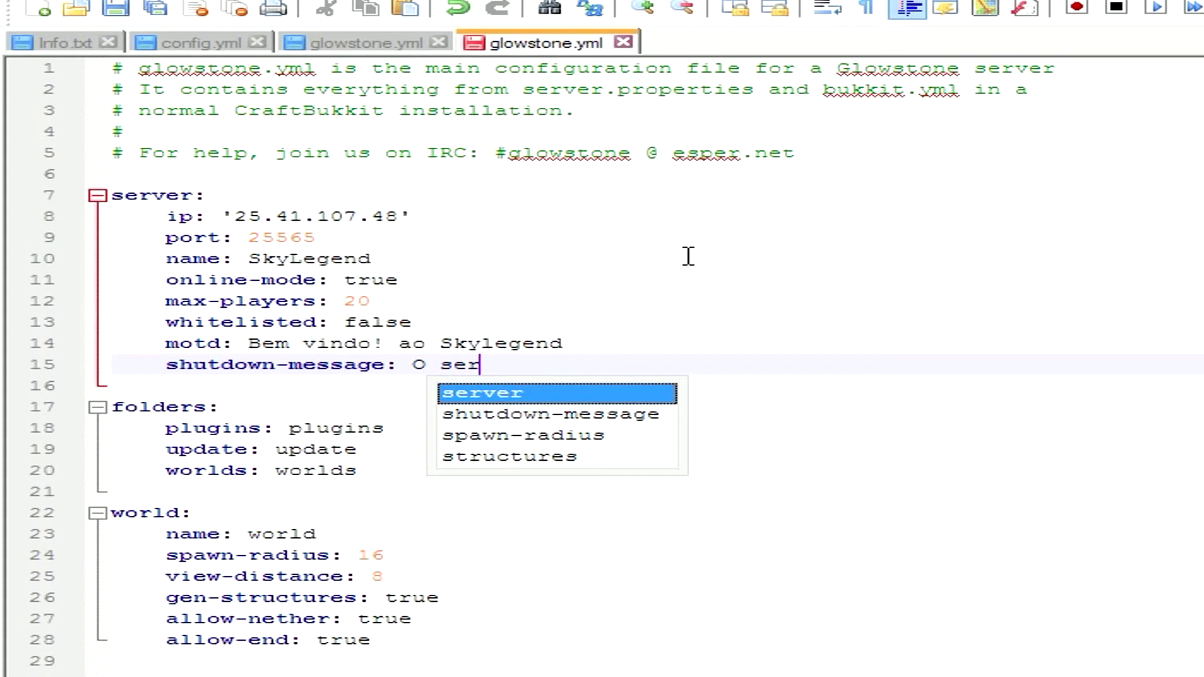
pyautogui.write('ver Fechou')
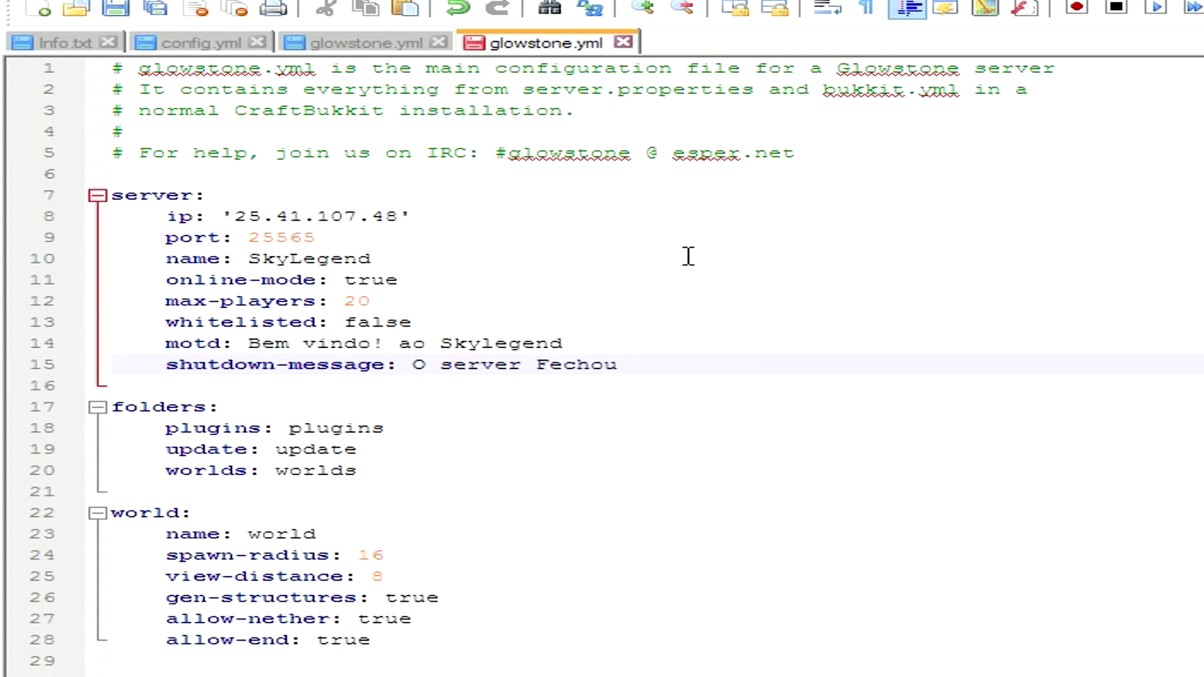
pyautogui.click(344, 426)
pyautogui.doubleClick(345, 428)
pyautogui.click(338, 446)
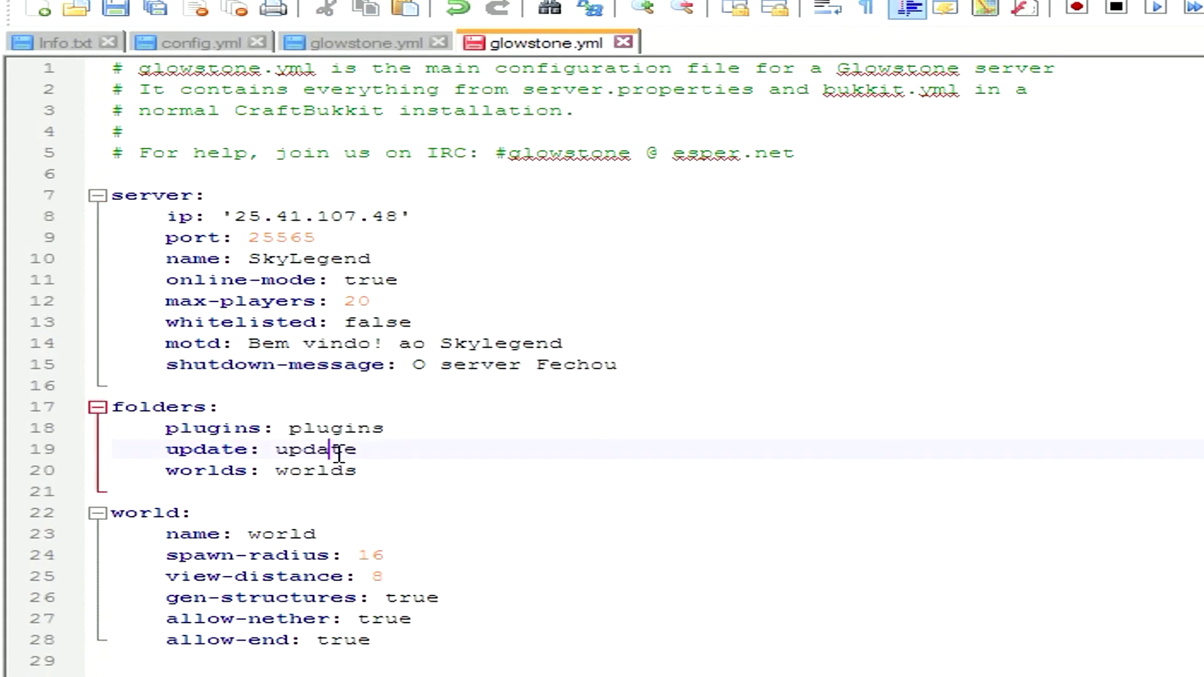
pyautogui.doubleClick(344, 426)
pyautogui.click(337, 429)
pyautogui.click(408, 426)
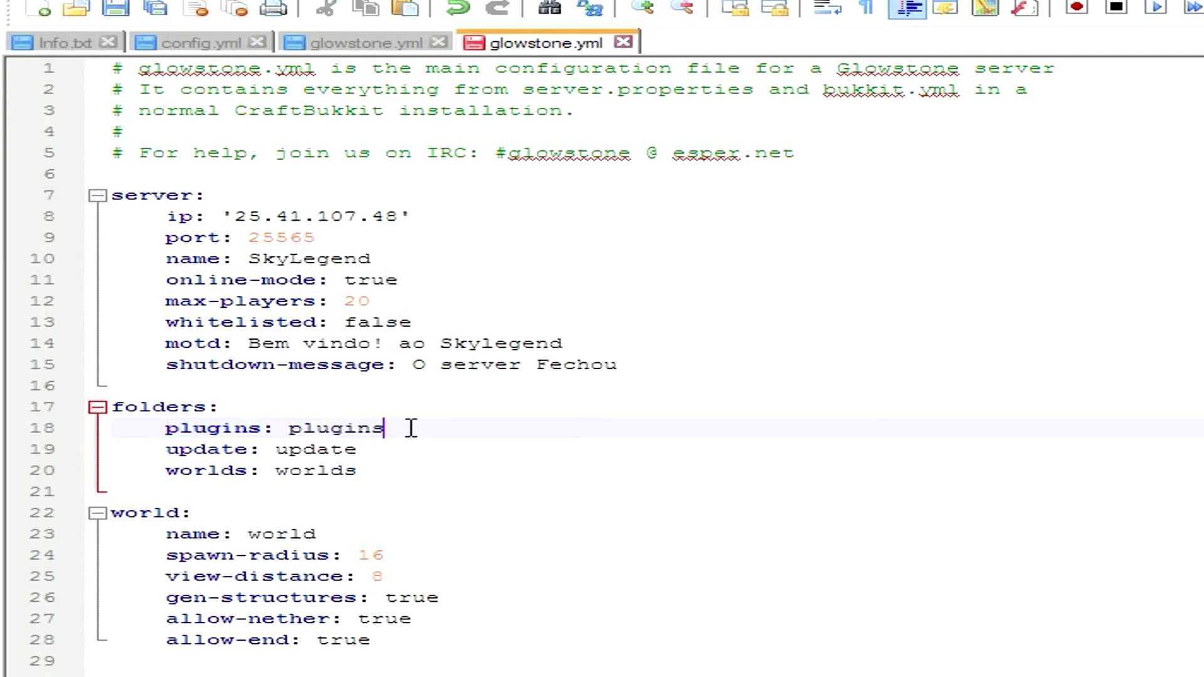